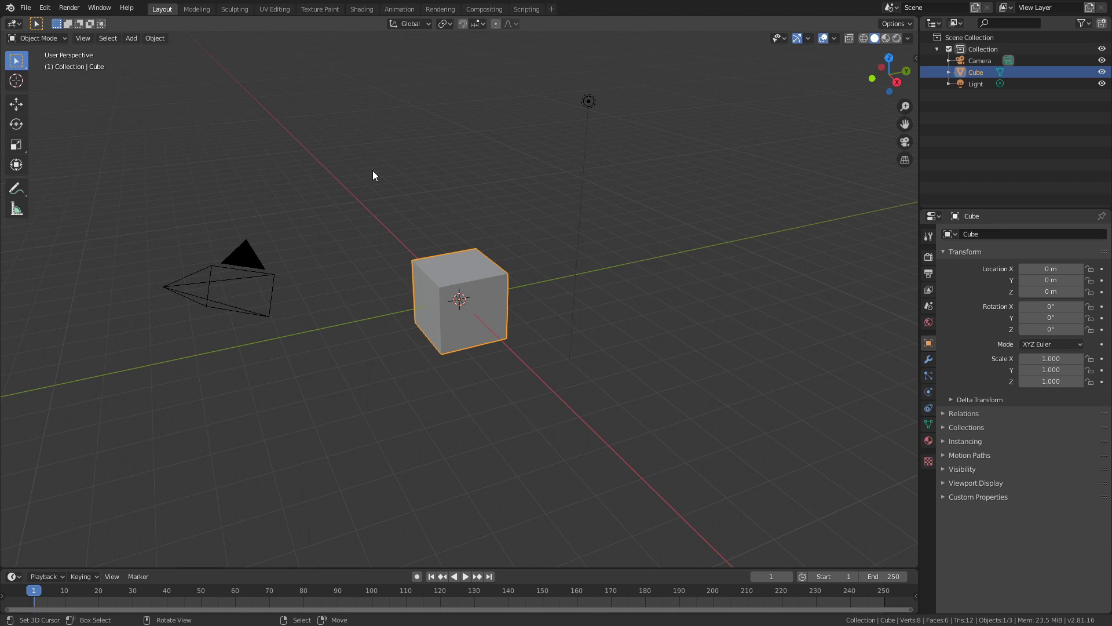
Select all and delete the default camera, cube and light
key(alt+a)
key(a)
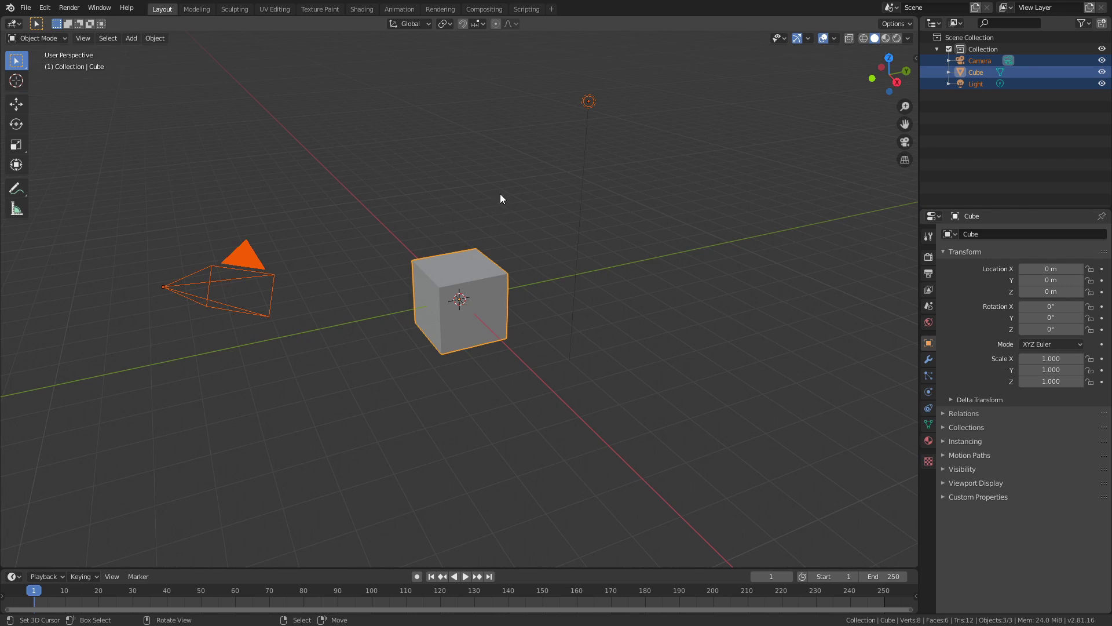
key(x)
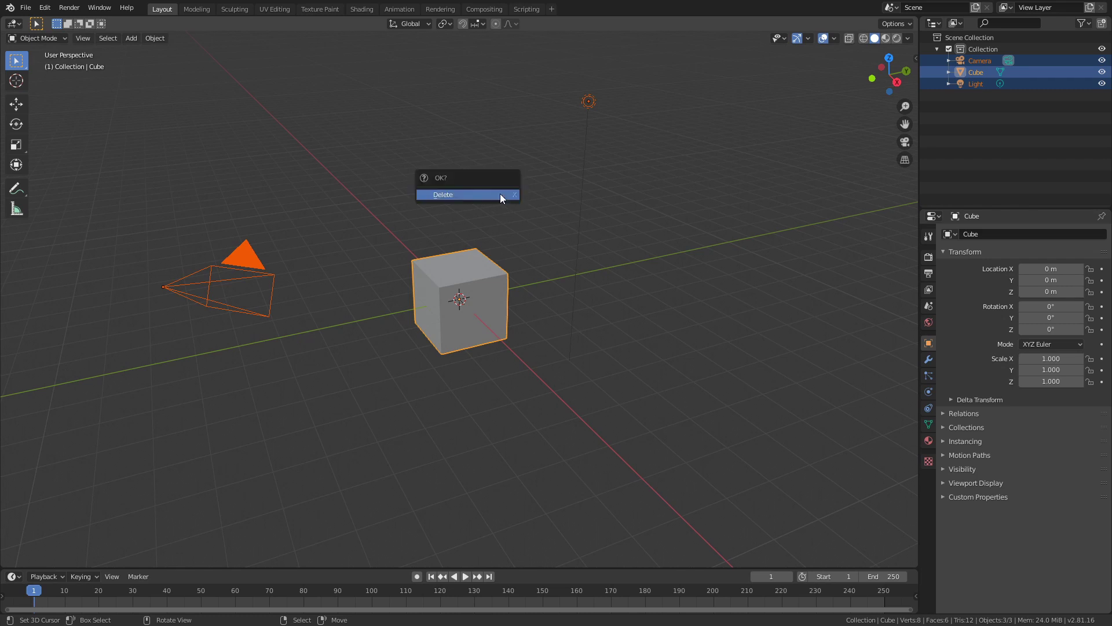
click(501, 197)
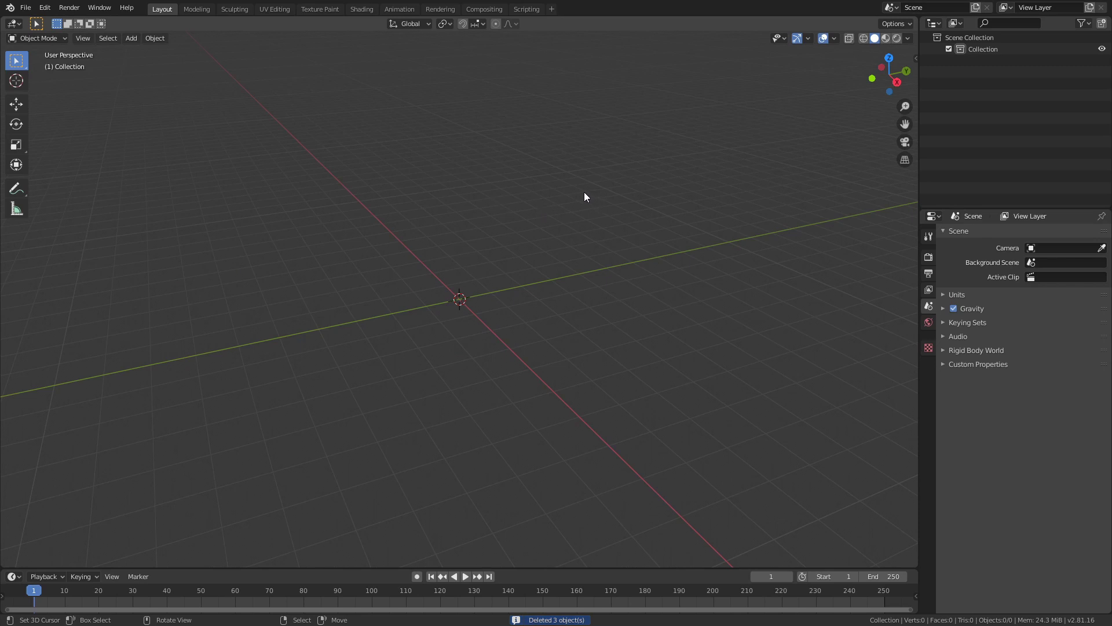
In Scene Units, enter 0.001 as Unit Scale and choose Millimeters for Length
click(942, 295)
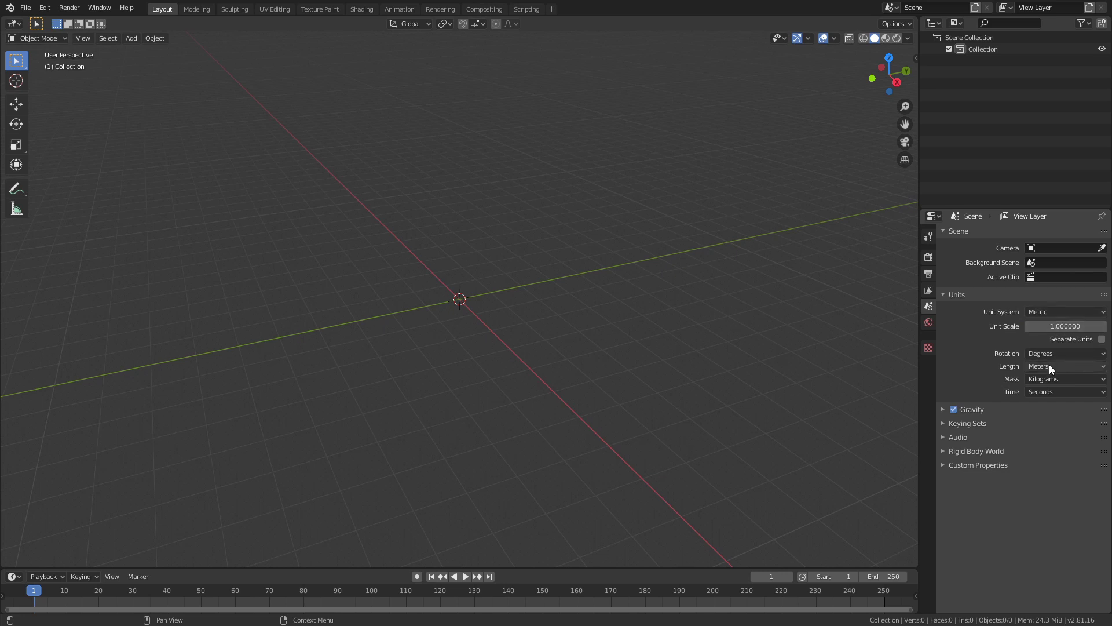
click(1056, 327)
text(.001)
key(Return)
click(1066, 367)
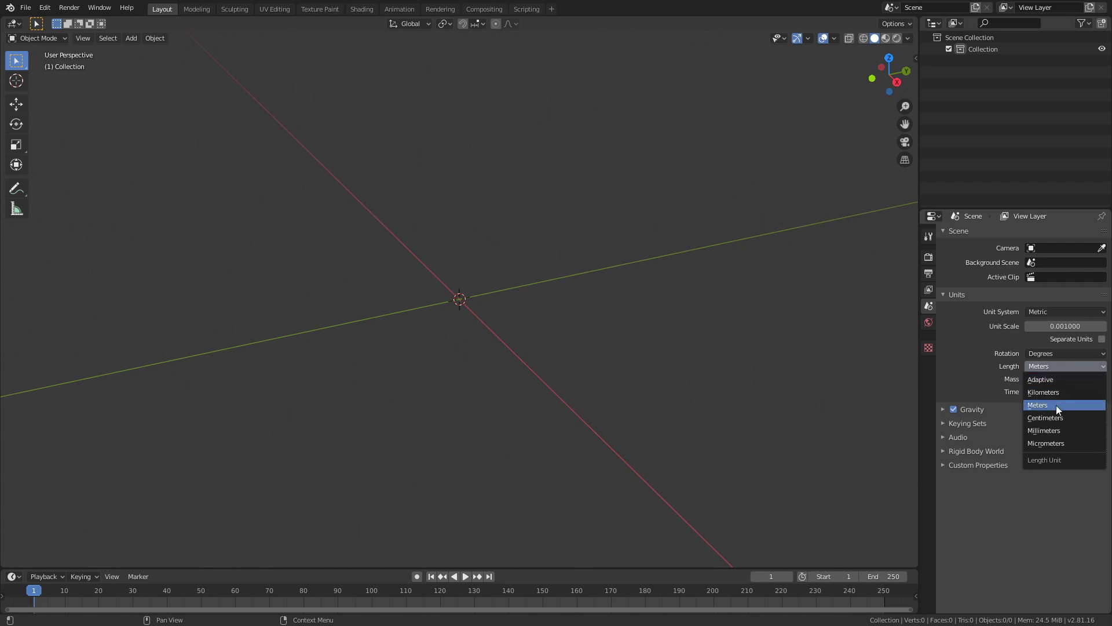
click(1057, 430)
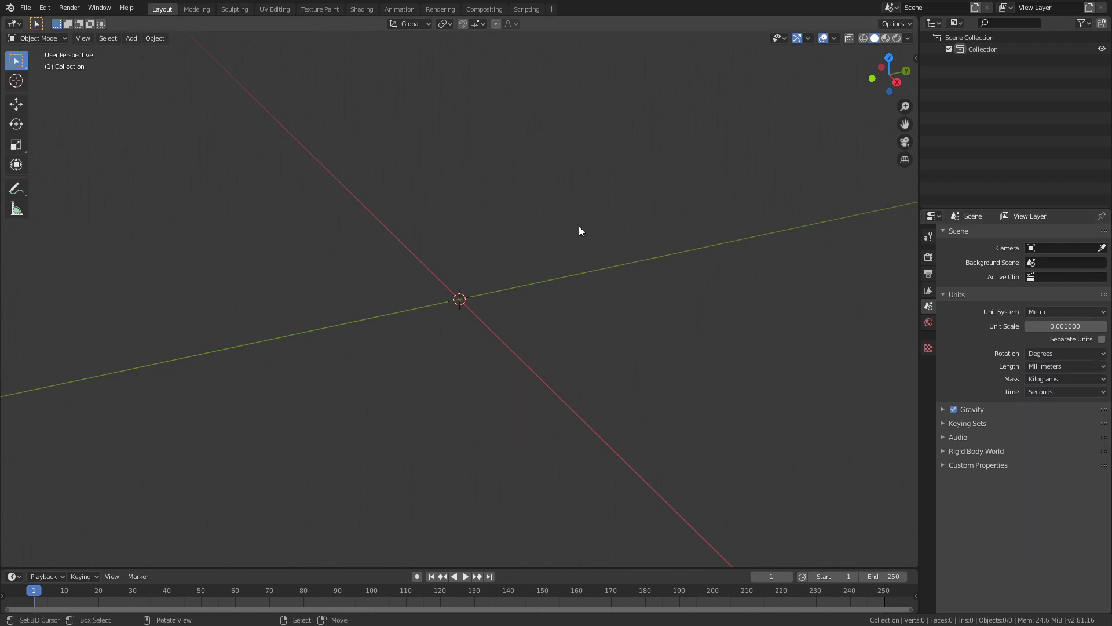
Set the Viewport Overlays grid Scale to 0.001
click(833, 37)
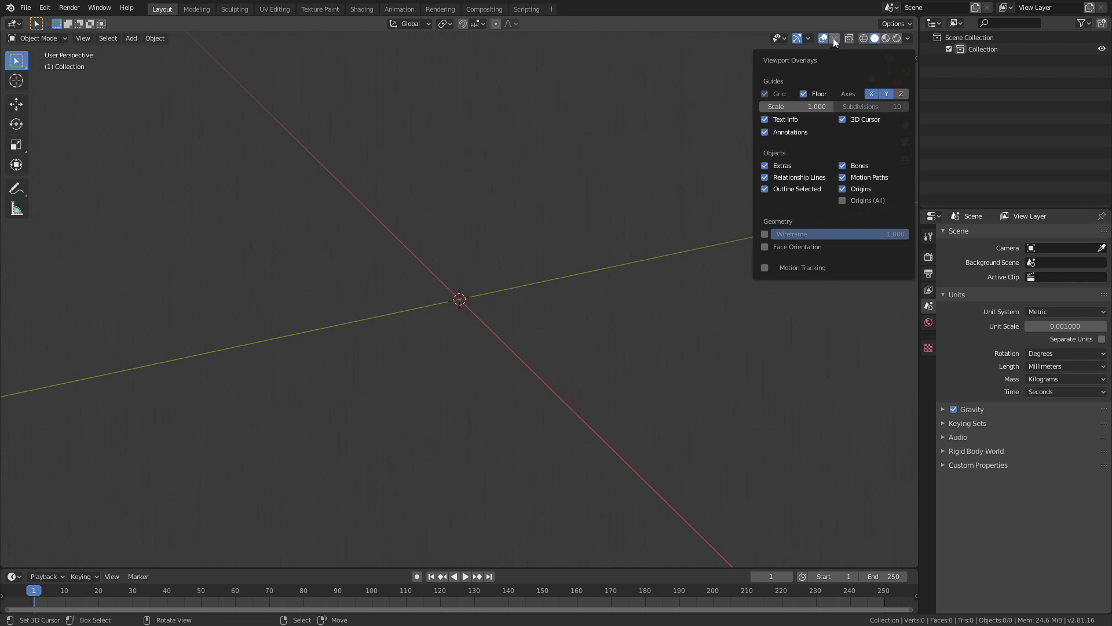
click(809, 38)
click(834, 38)
click(834, 38)
click(838, 38)
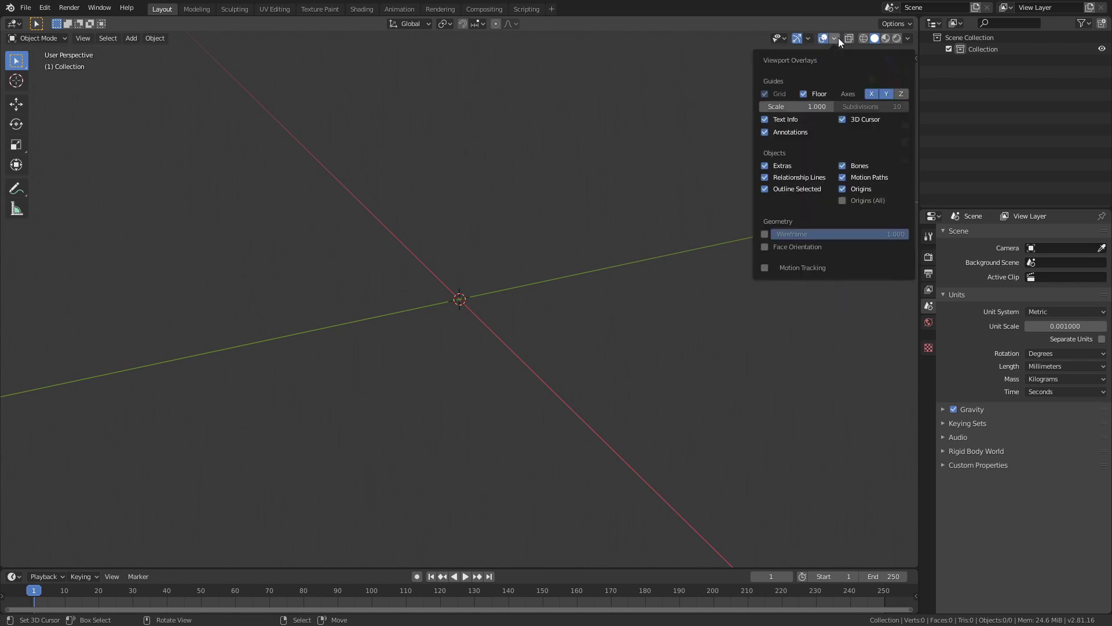
click(799, 106)
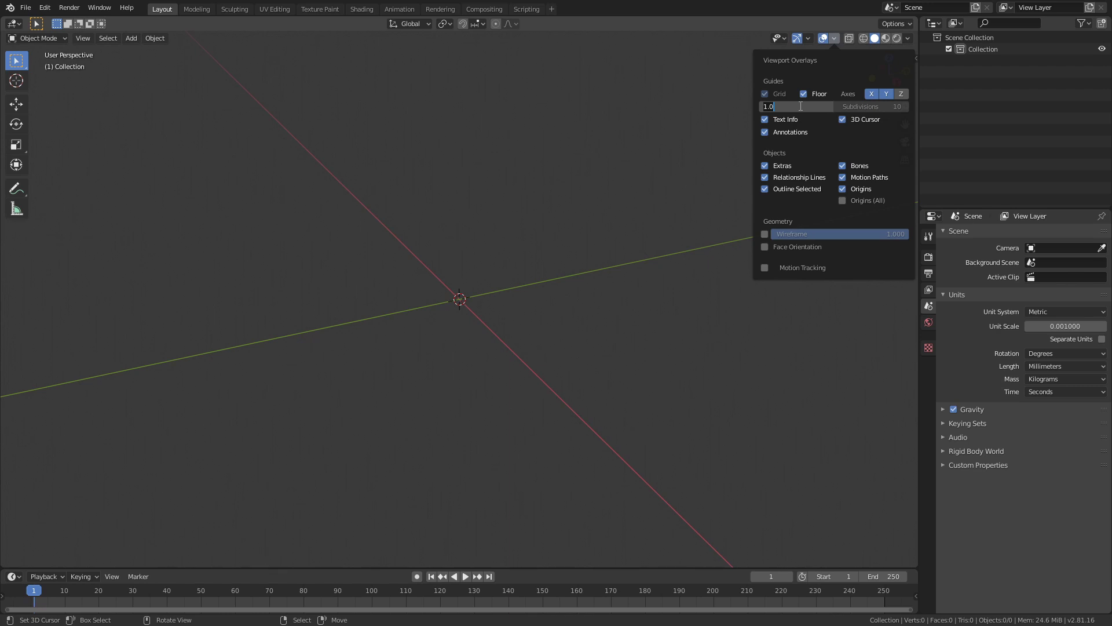
text(.001)
key(Return)
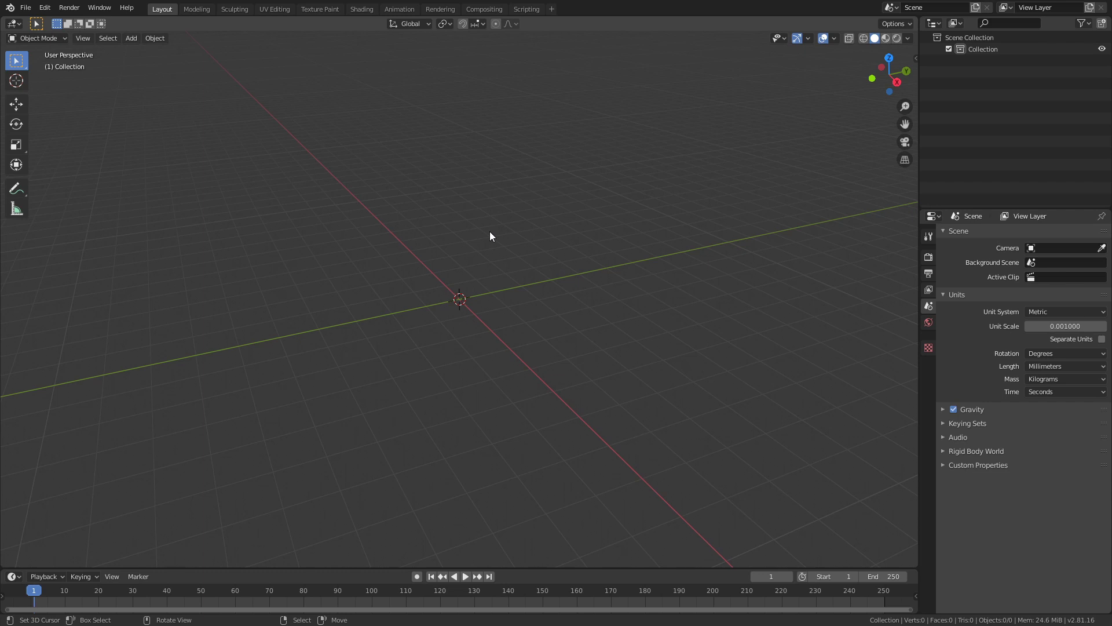
Add a cube mesh at the origin and show the N sidebar with its transform and dimensions
key(shift)
key(shift+a)
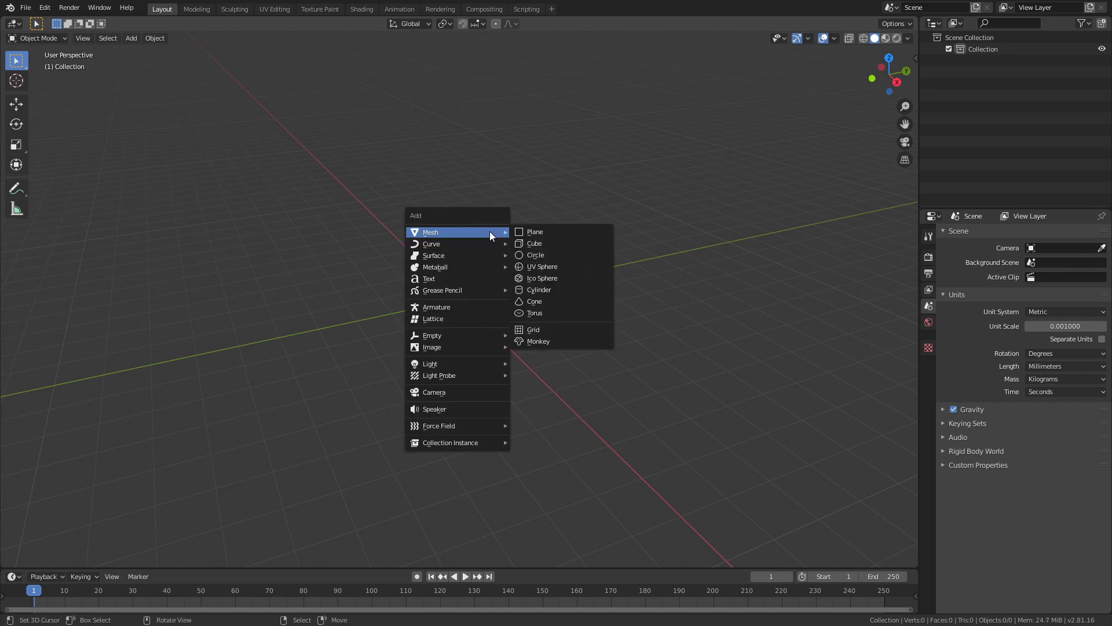
click(532, 244)
key(n)
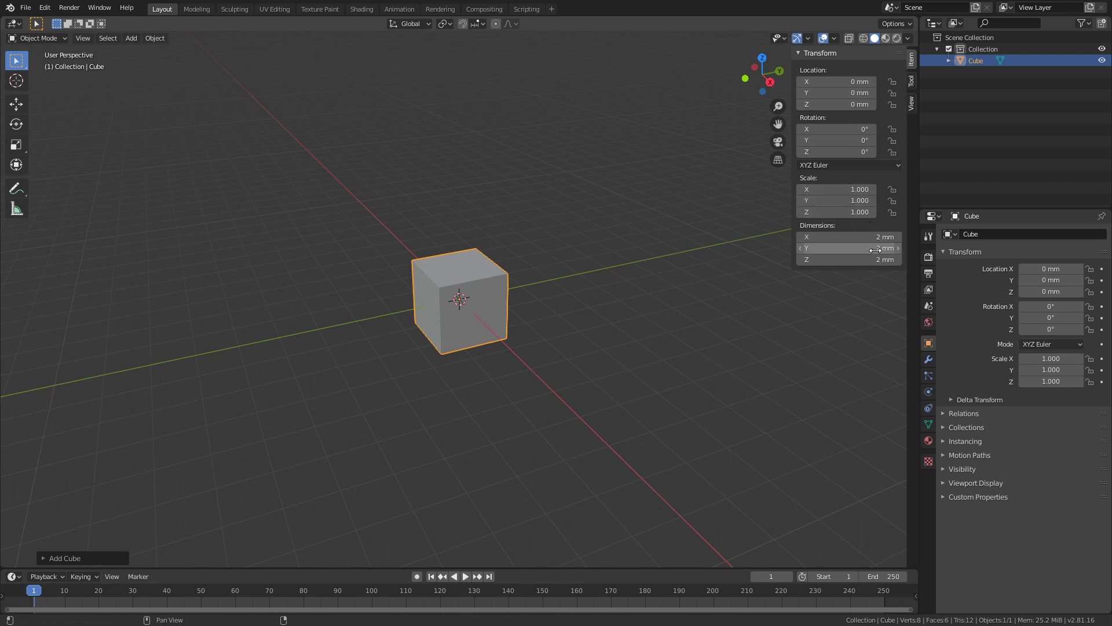
middle_drag(529, 319, 486, 306)
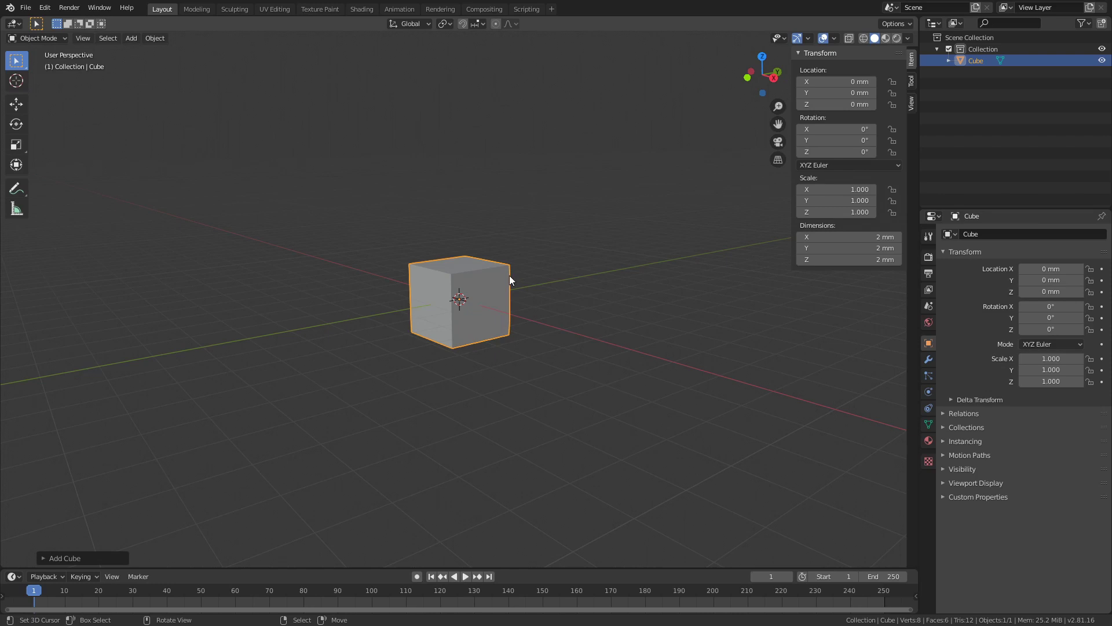
middle_drag(464, 280, 451, 305)
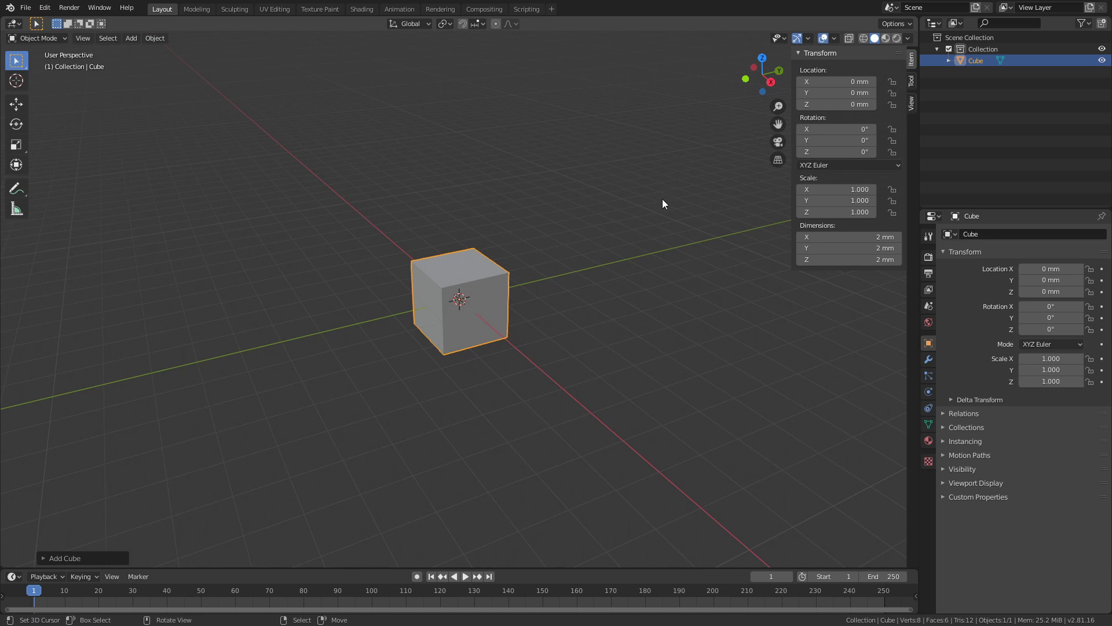
middle_drag(491, 292, 534, 288)
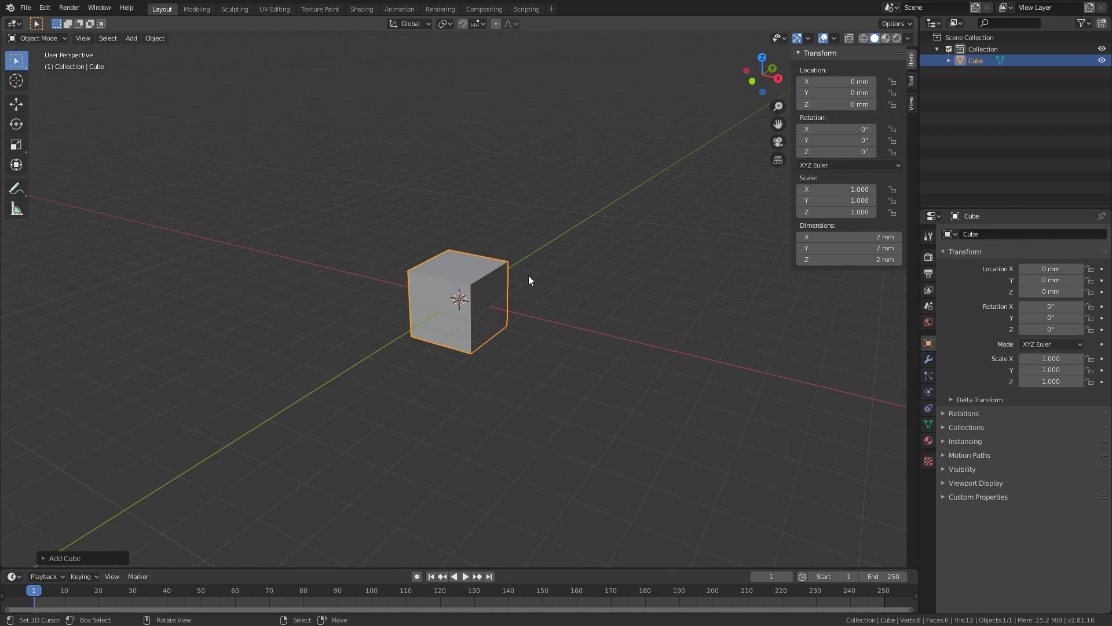
In Edit Mode, move the cube mesh 1 mm up along Z so the origin sits at its base
key(Tab)
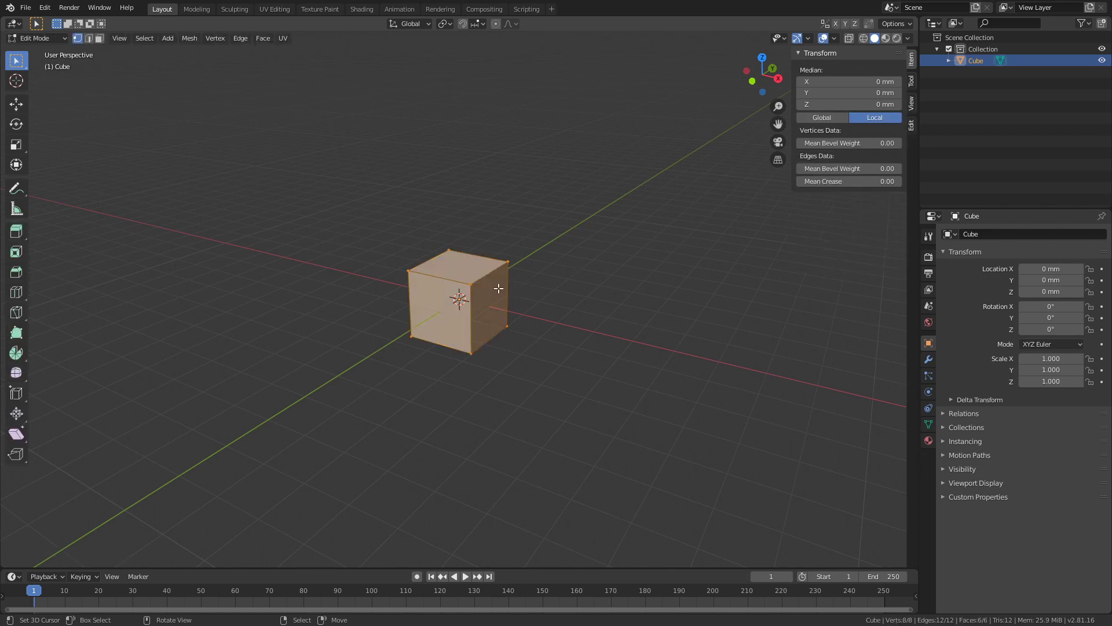
middle_drag(497, 289, 502, 282)
key(g)
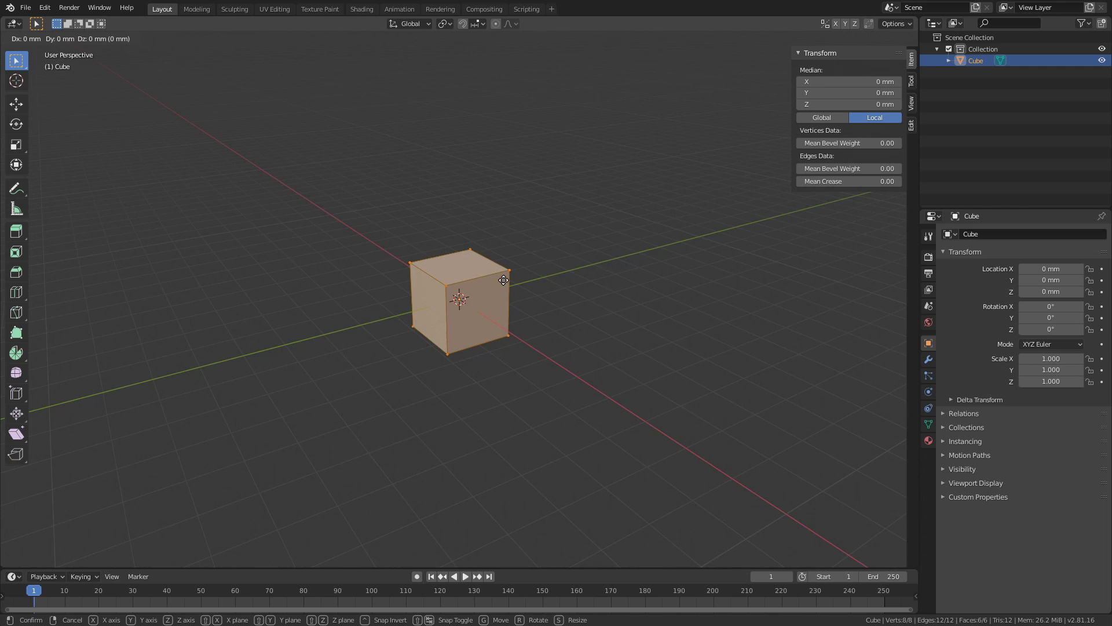
key(z)
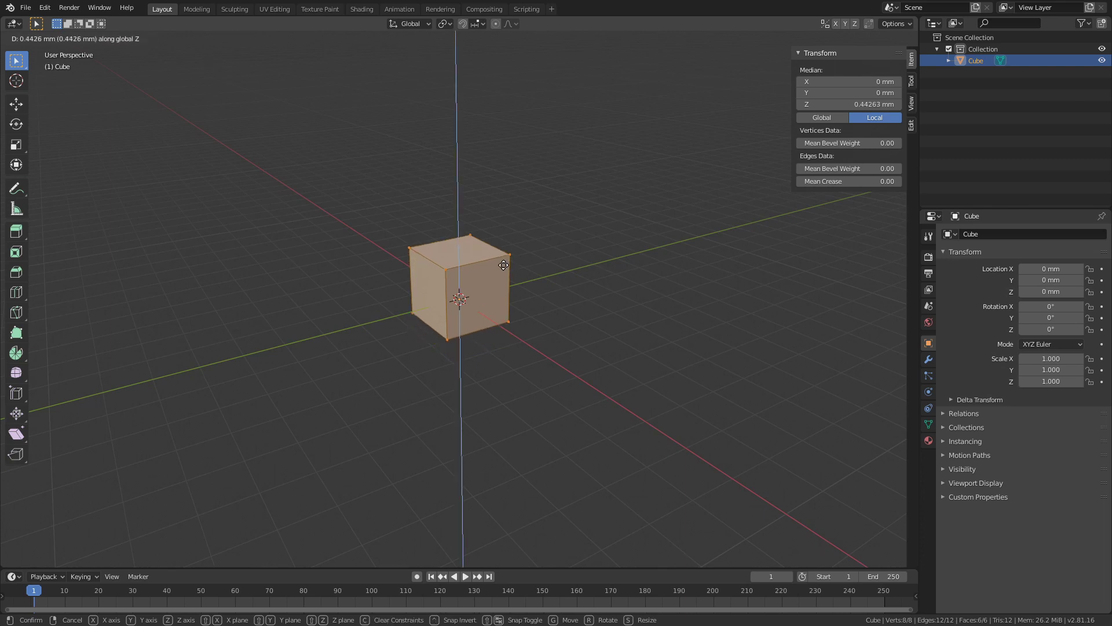
click(502, 254)
middle_drag(449, 276, 461, 310)
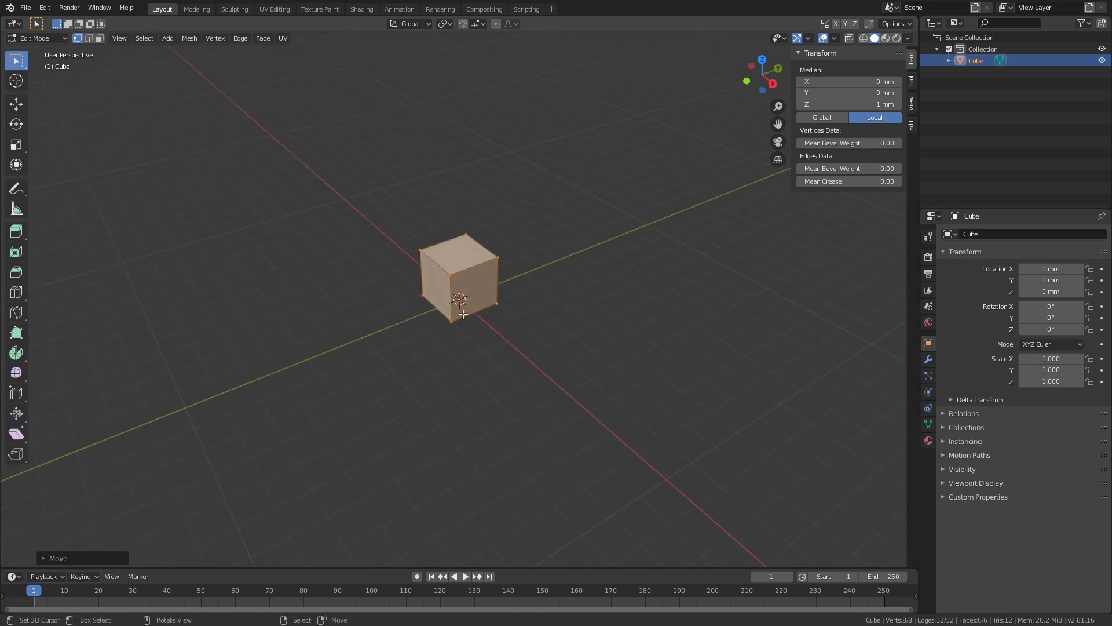
key(Tab)
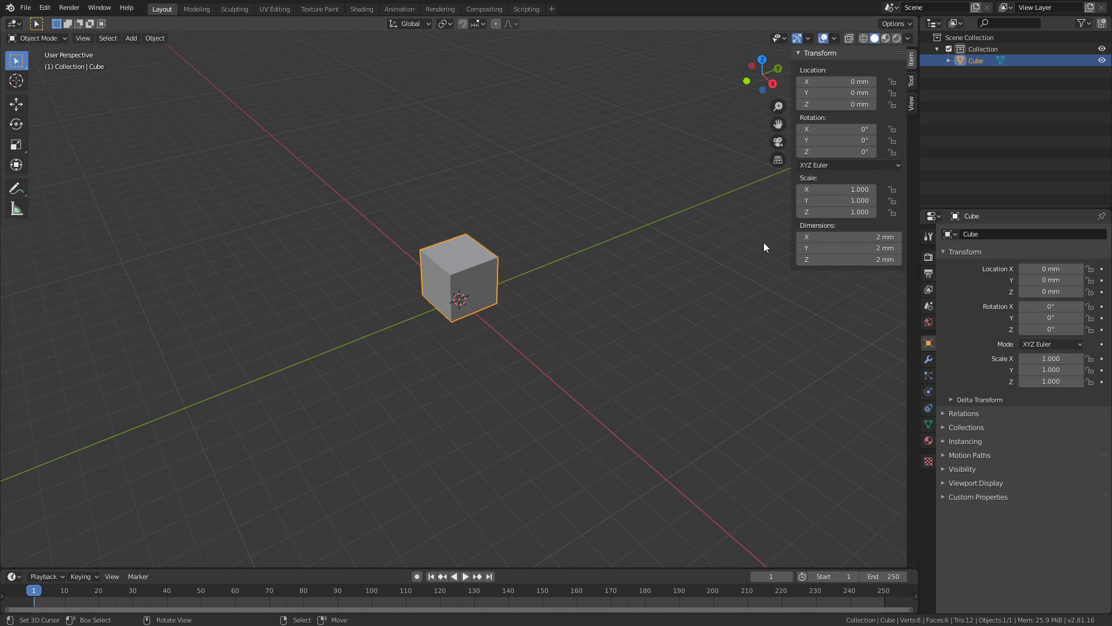
Set the cube's X dimension to 115 mm
click(836, 237)
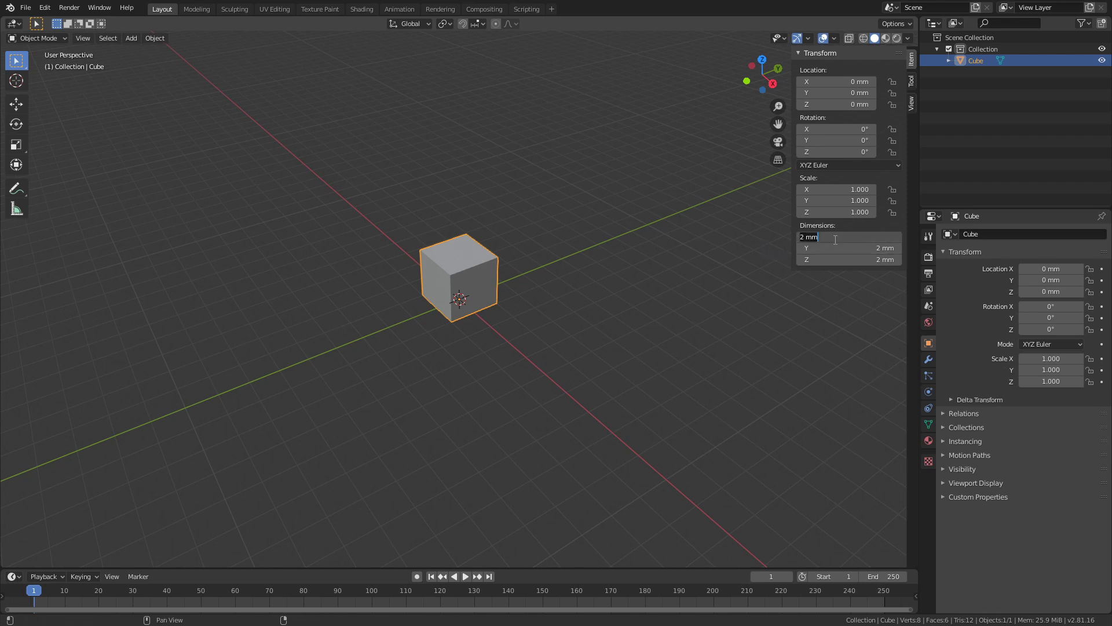
text(1'15)
key(Return)
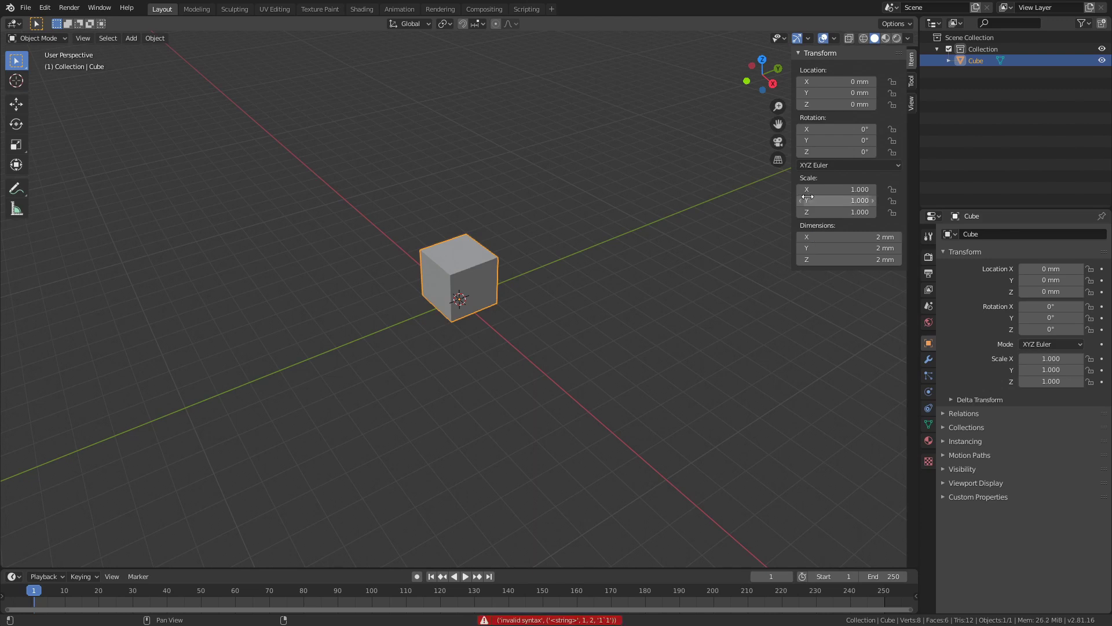
click(823, 233)
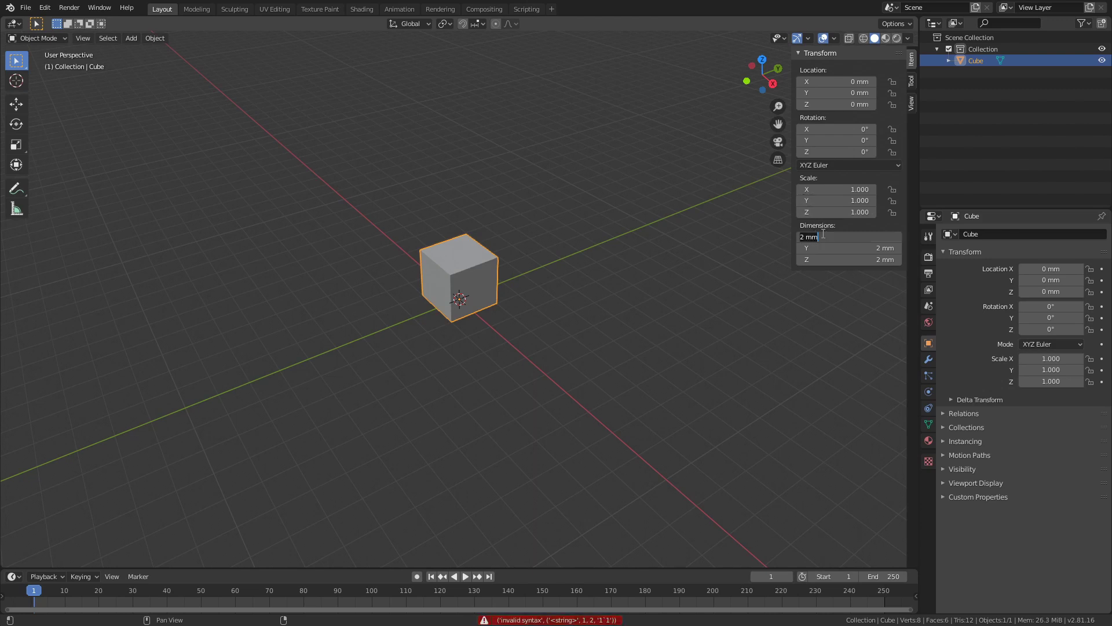
text(115)
key(Return)
scroll(544, 300, down, 6)
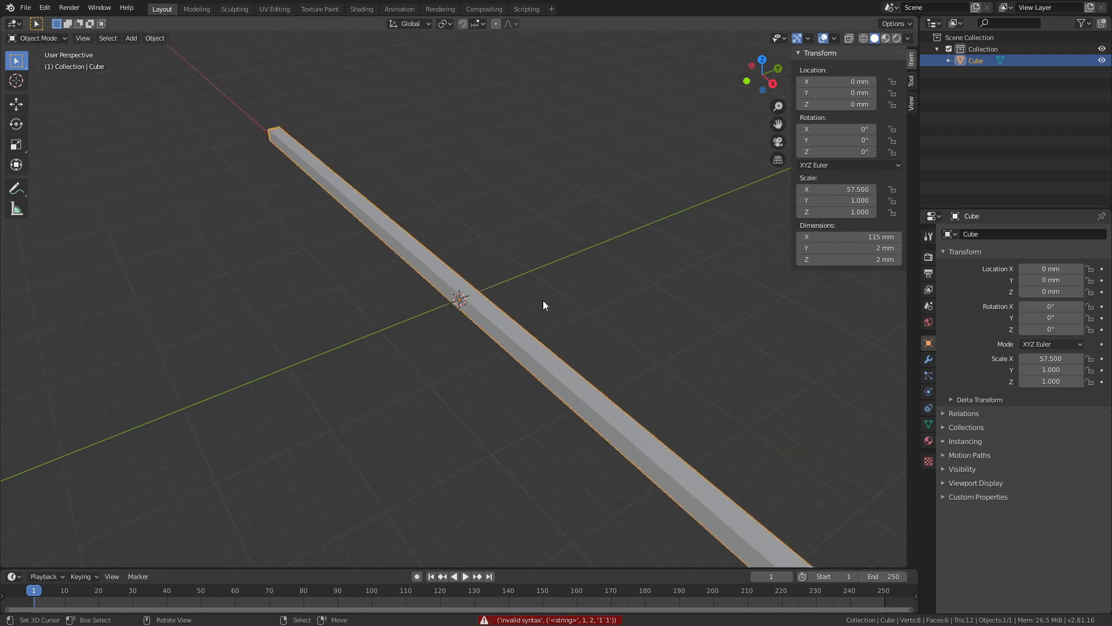
middle_drag(518, 315, 540, 309)
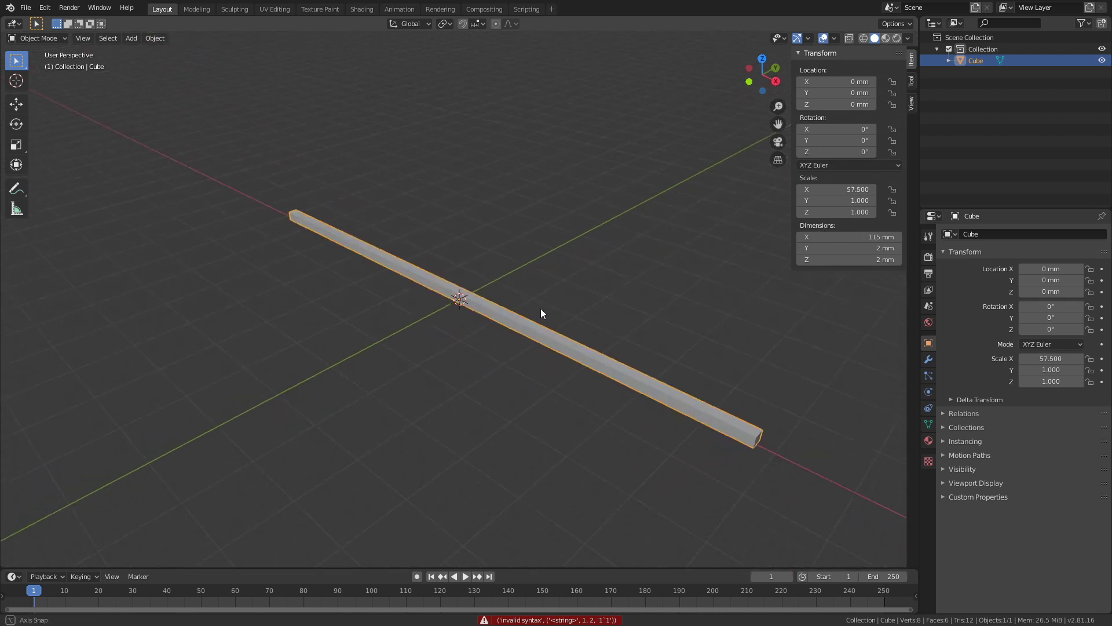
Set the cube's Y dimension to 65 mm, correcting an earlier 155 entry
click(839, 248)
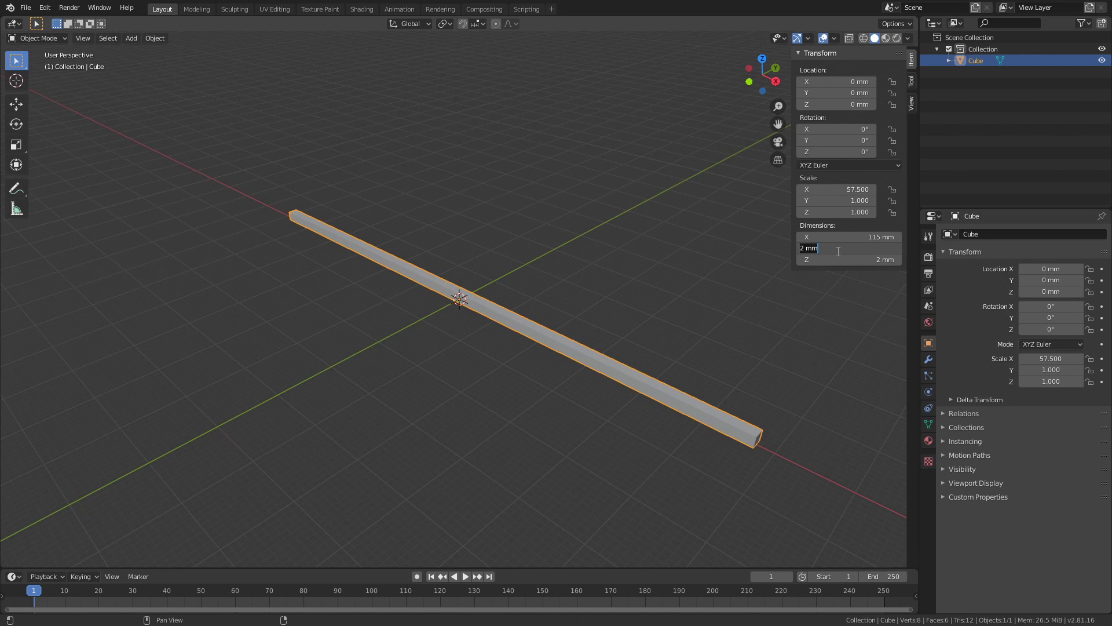
text(155)
key(Return)
scroll(499, 313, down, 6)
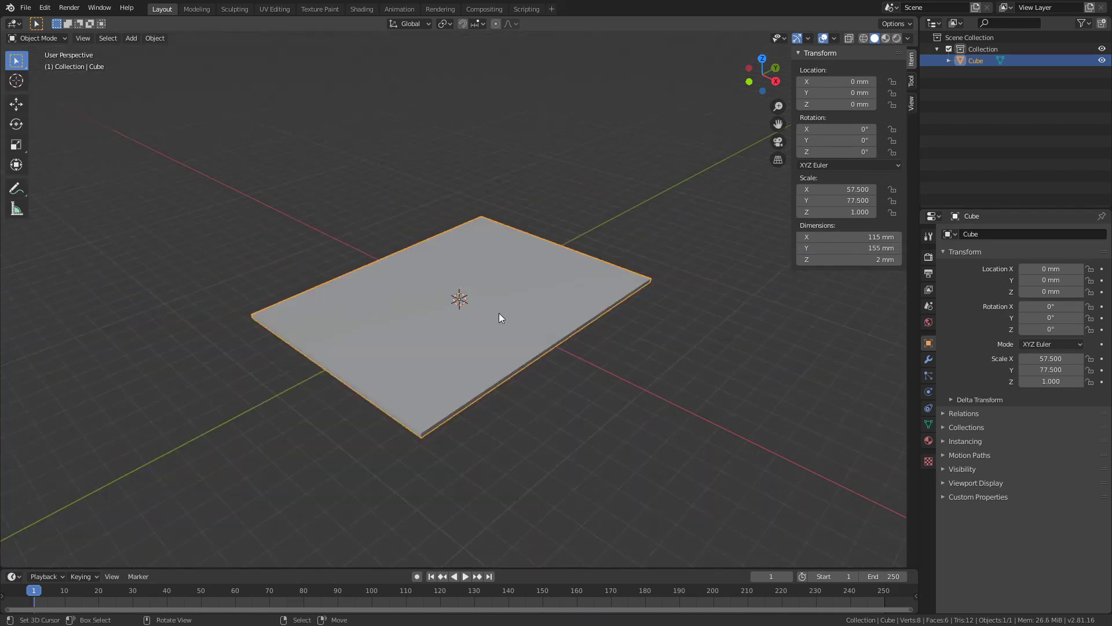
middle_drag(499, 313, 609, 325)
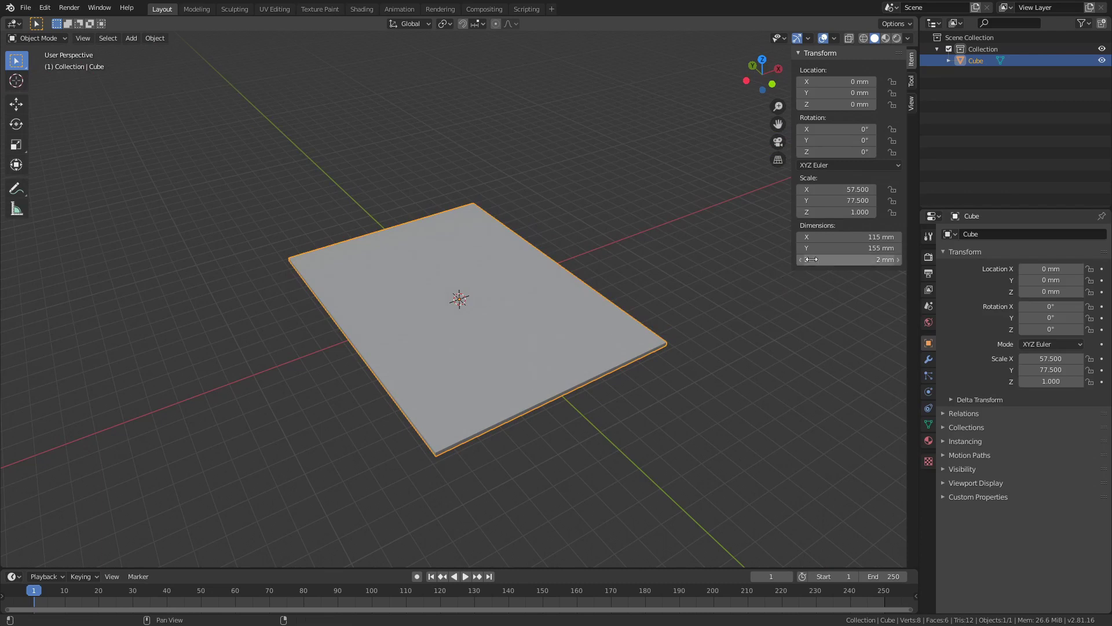
click(826, 249)
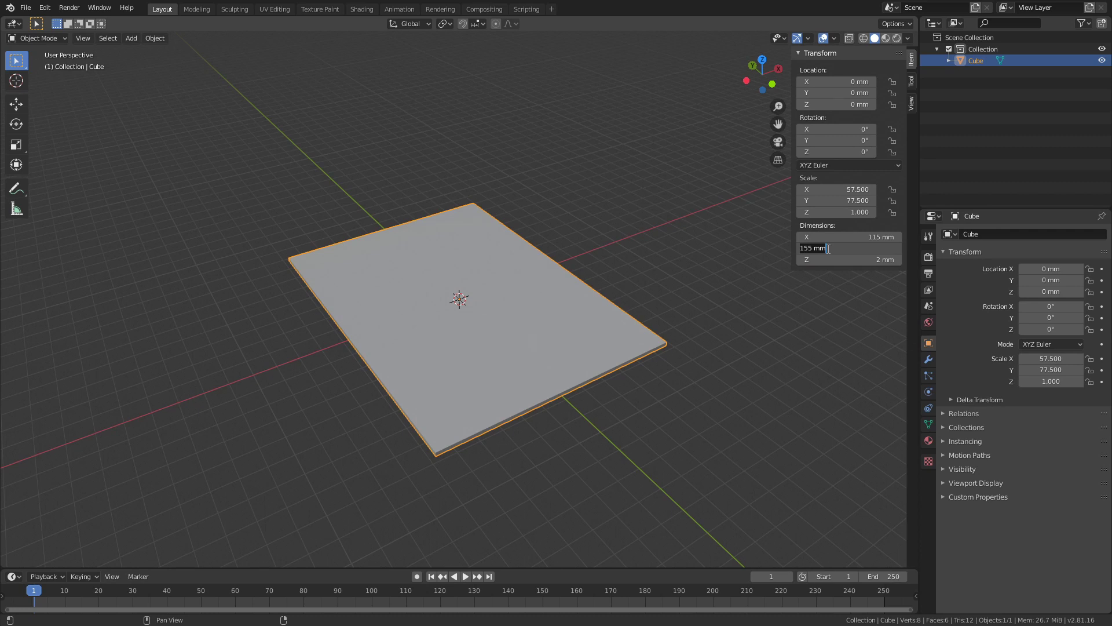
text(65)
key(Return)
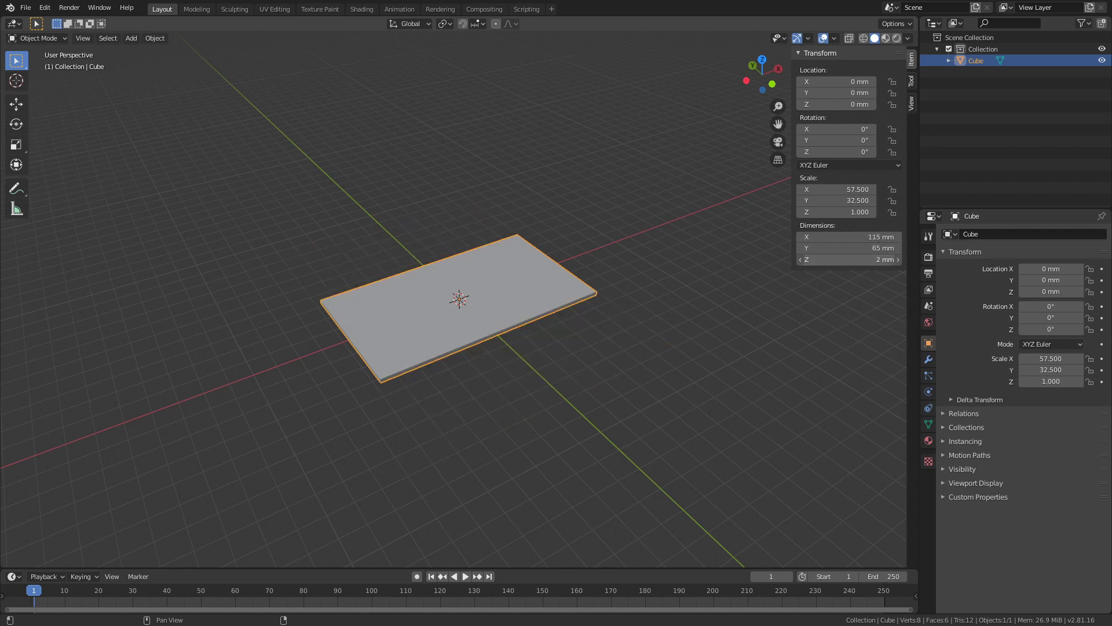
Set the cube's Z dimension to 155 mm
click(850, 259)
text(155)
key(Return)
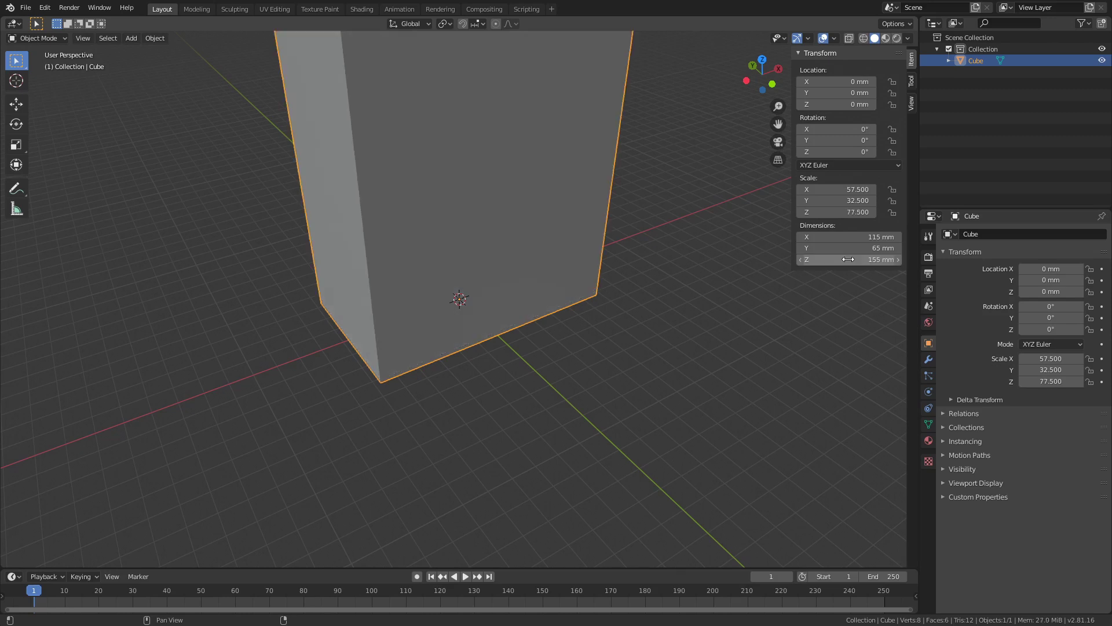
scroll(576, 300, down, 5)
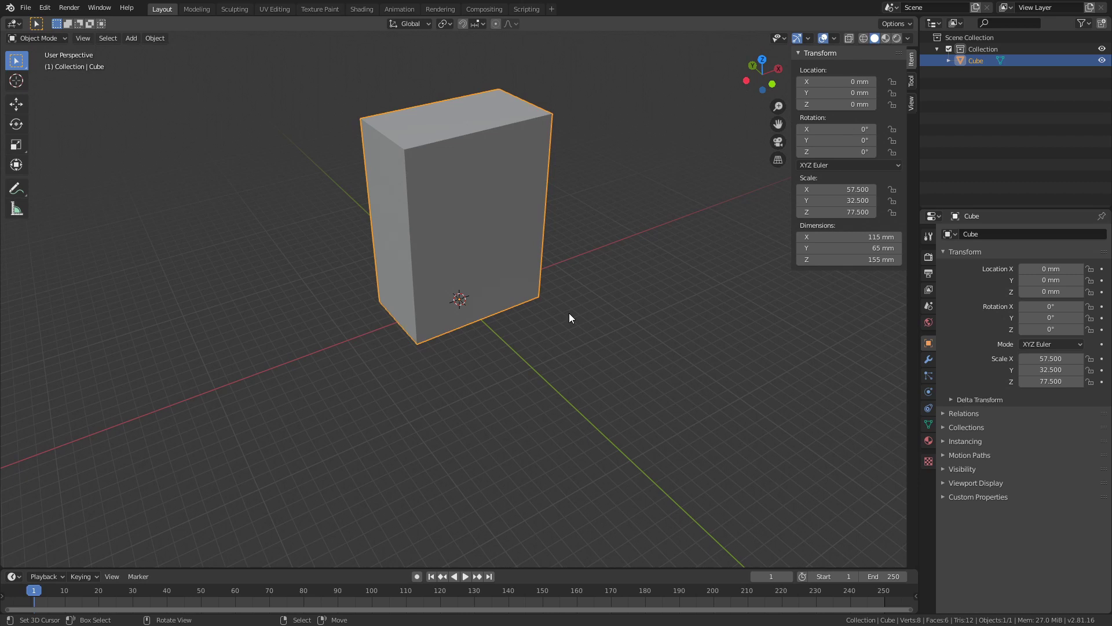
Enable the Outliner's selectable filter and make the cube unselectable
middle_drag(562, 306, 449, 299)
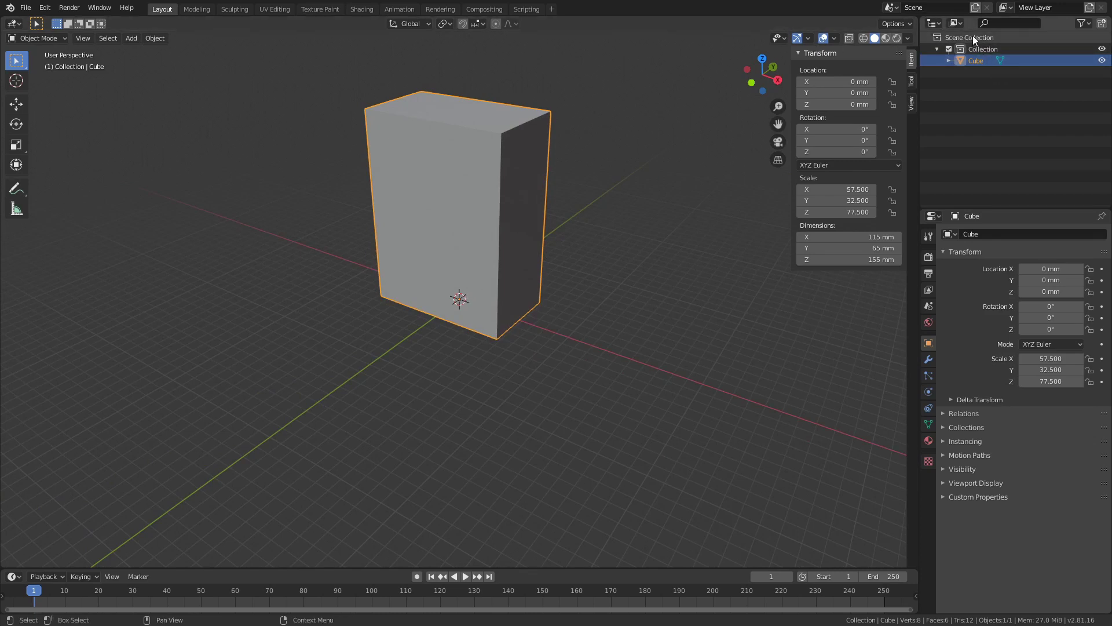
click(1087, 23)
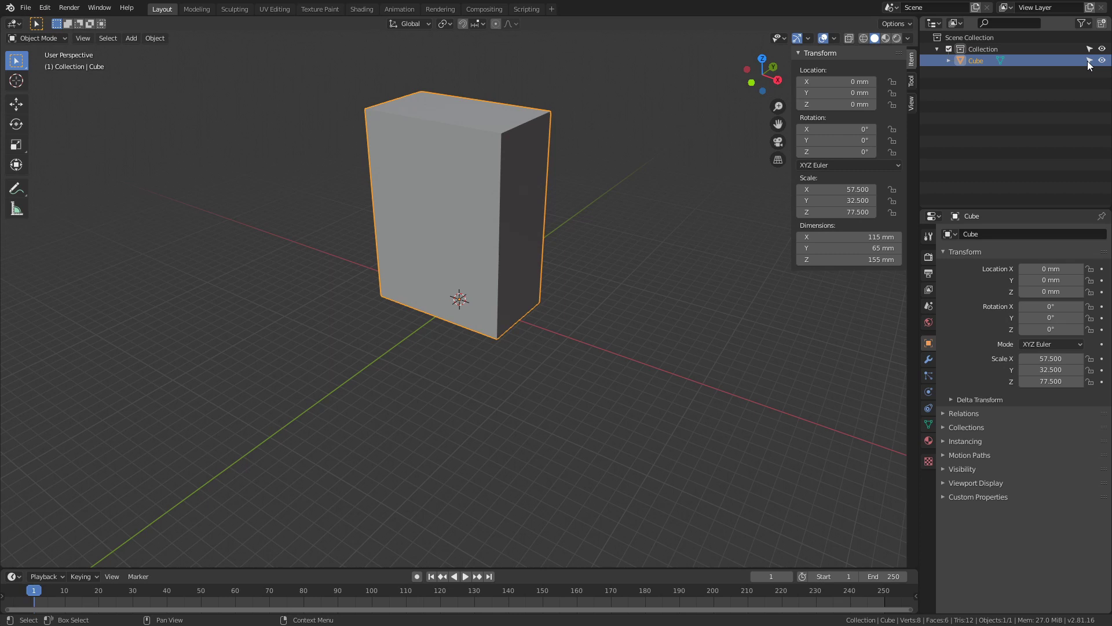
click(1090, 61)
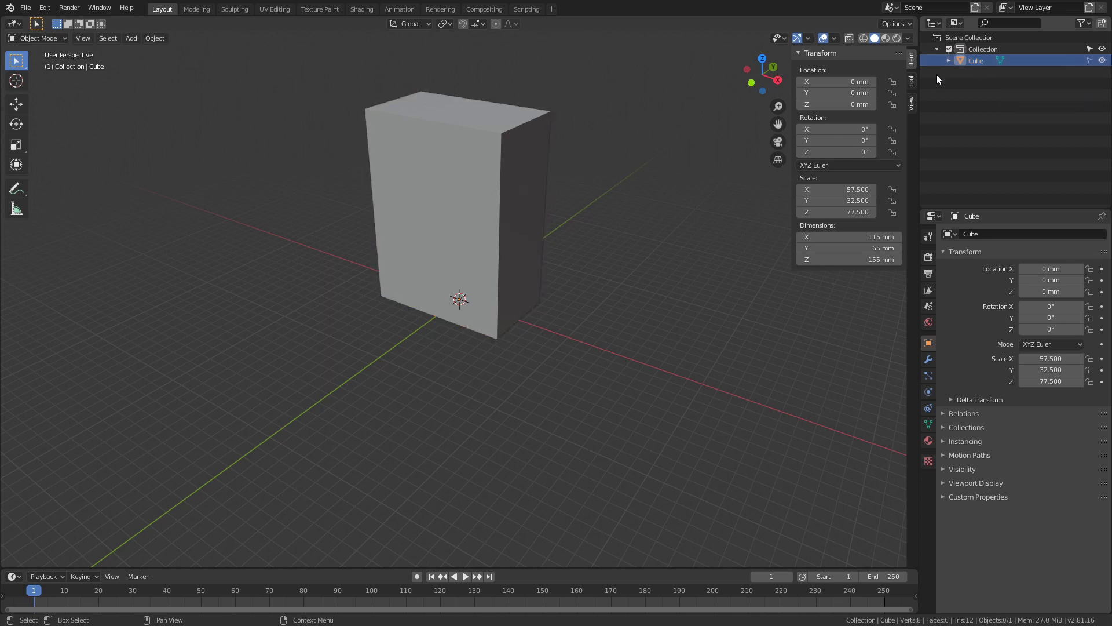
middle_drag(486, 216, 501, 208)
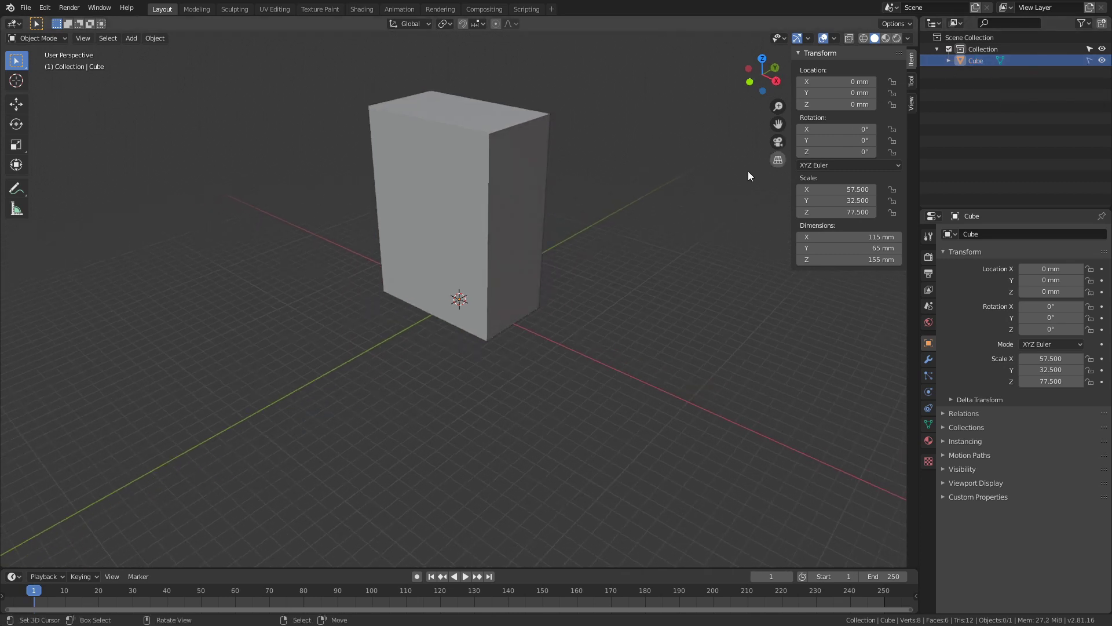
Rename the cube to 'AnyCubic Volume'
double_click(979, 61)
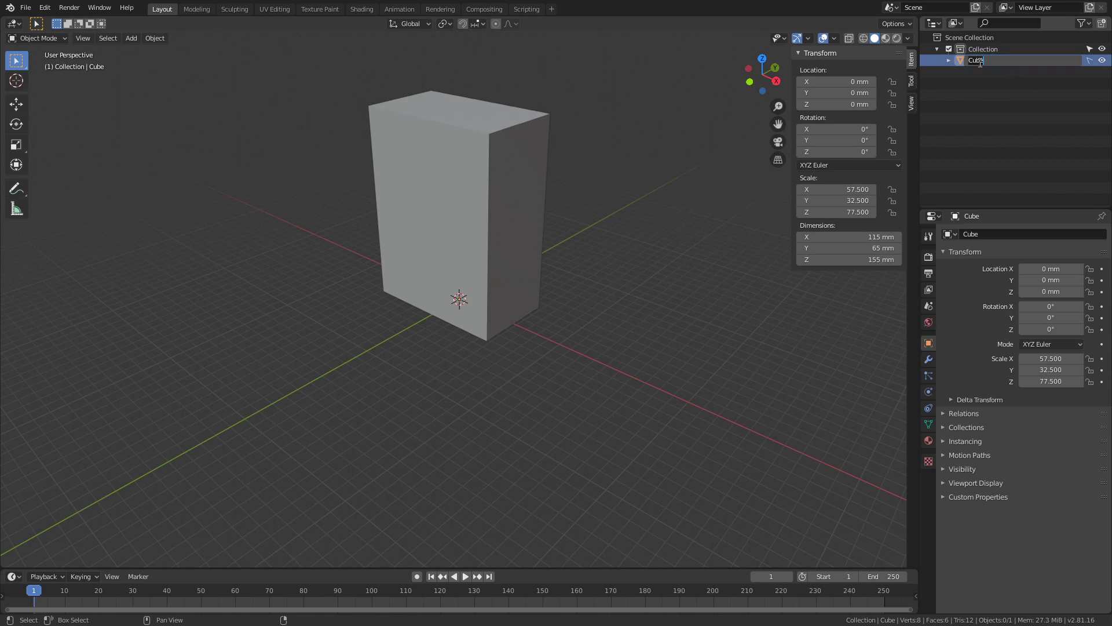
text(AnyCubic Volume)
key(Return)
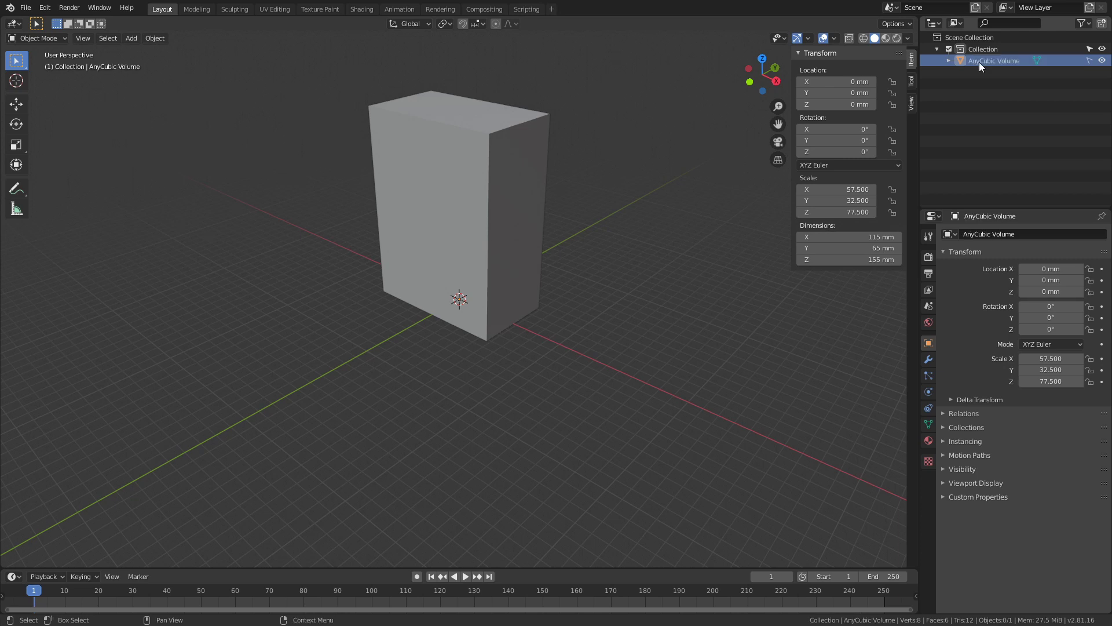
mouse_move(627, 175)
middle_down()
mouse_move(563, 188)
mouse_move(589, 197)
mouse_move(625, 186)
mouse_move(612, 179)
middle_up()
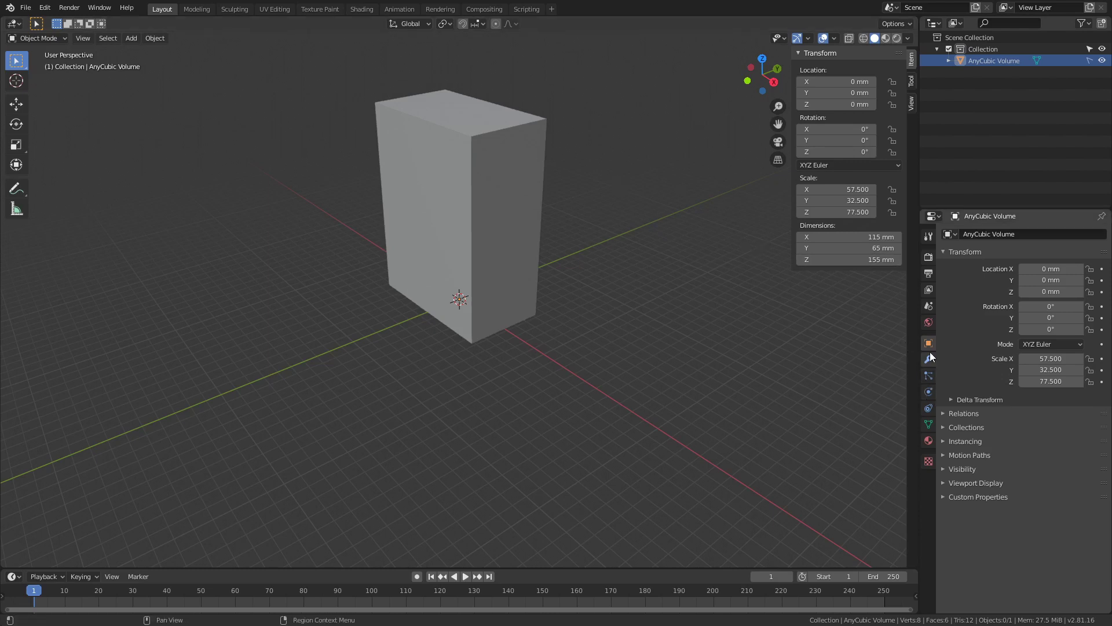
Set AnyCubic Volume's Viewport Display 'Display As' to Bounds
click(944, 482)
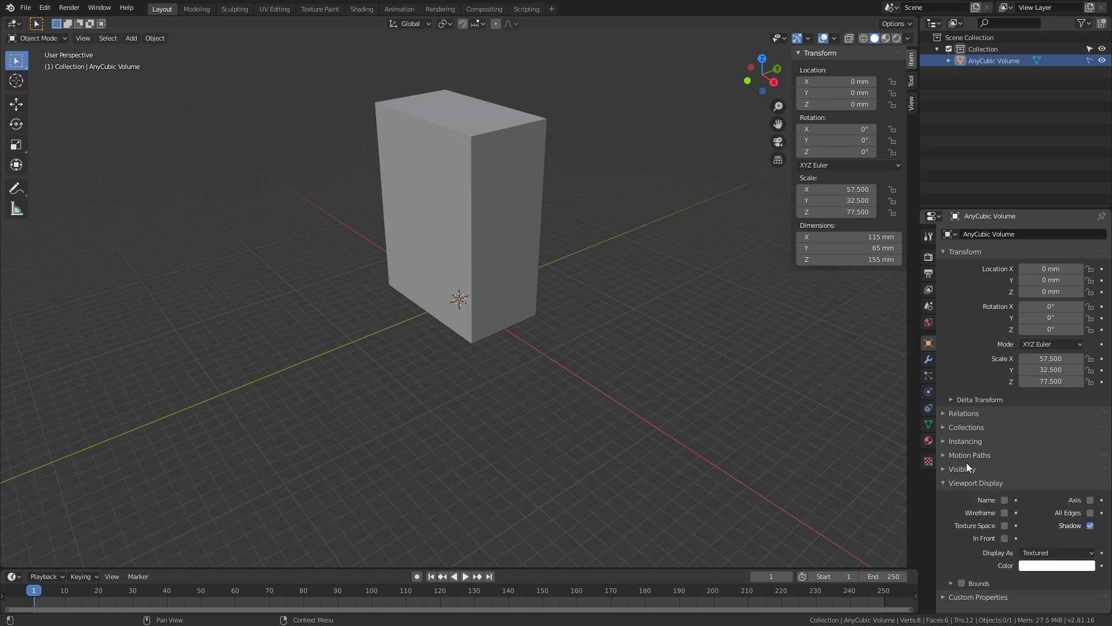
click(1055, 553)
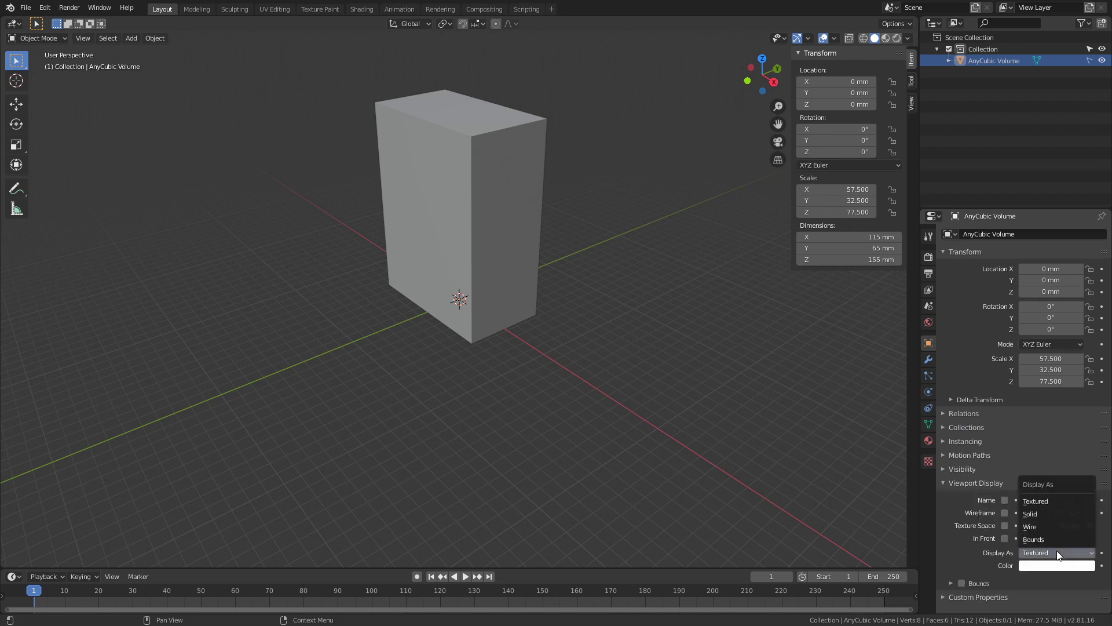
click(1054, 538)
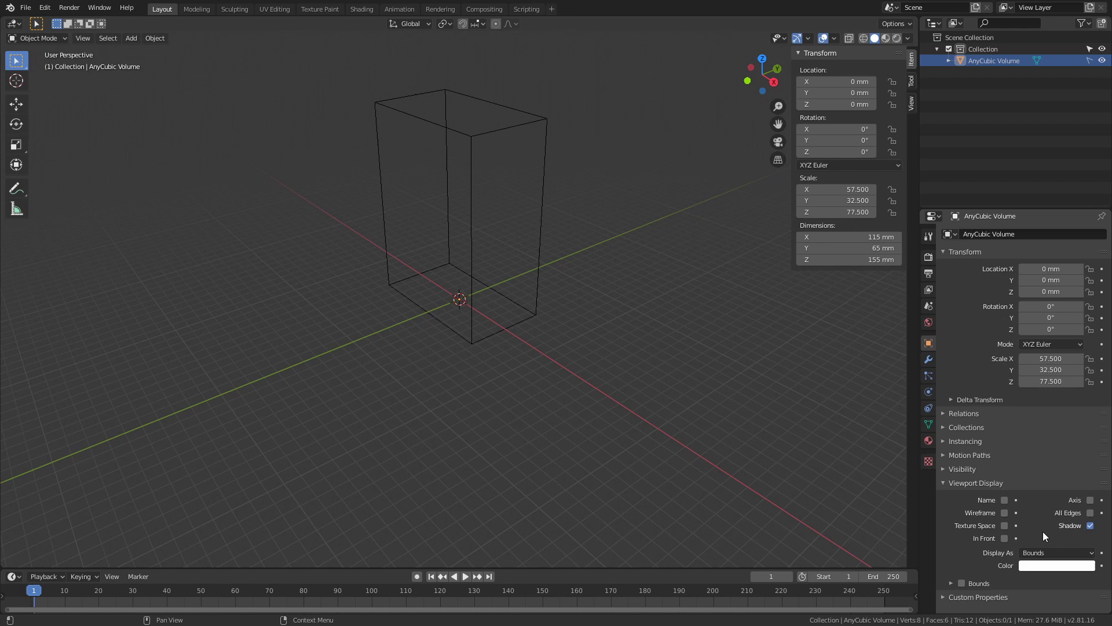
middle_drag(567, 319, 576, 241)
scroll(516, 290, up, 4)
mouse_move(464, 286)
middle_down()
mouse_move(551, 273)
mouse_move(482, 280)
middle_up()
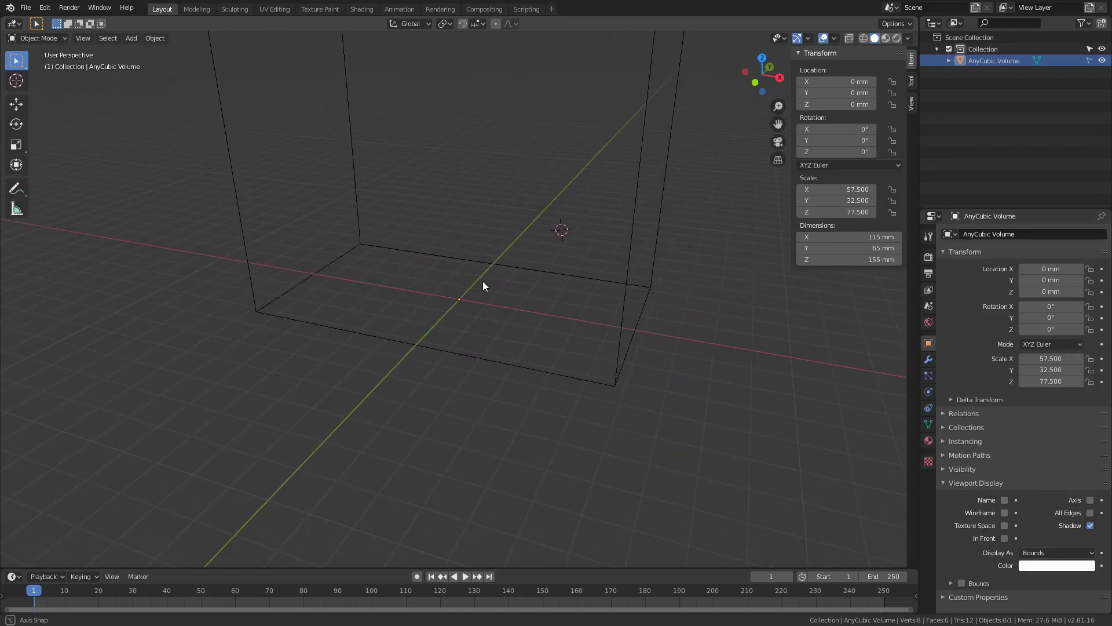
scroll(484, 285, down, 3)
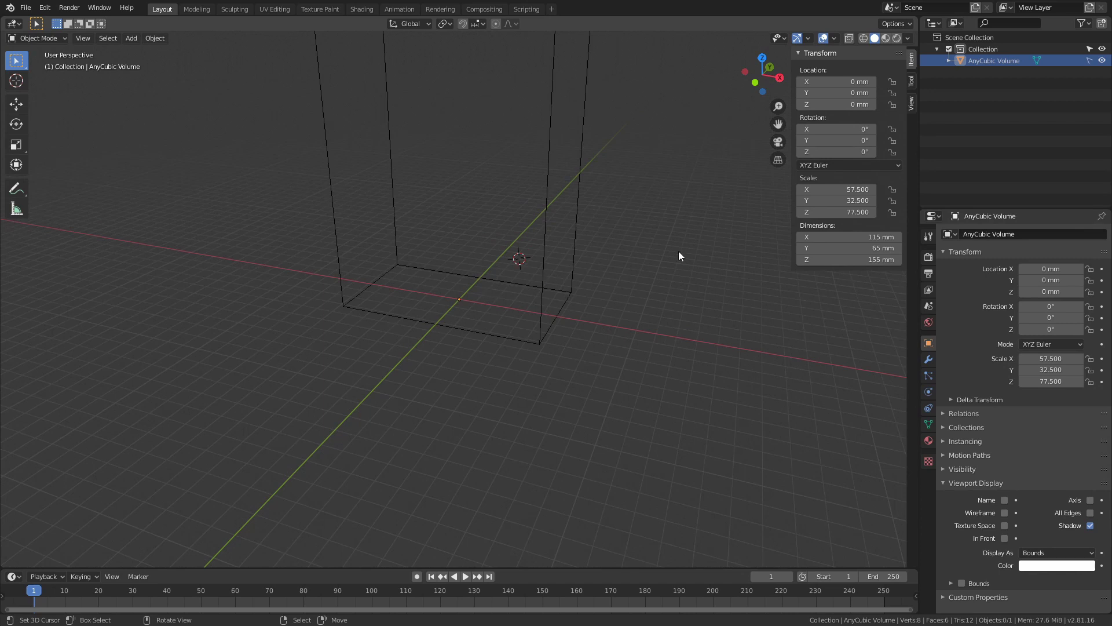
middle_drag(715, 259, 653, 263)
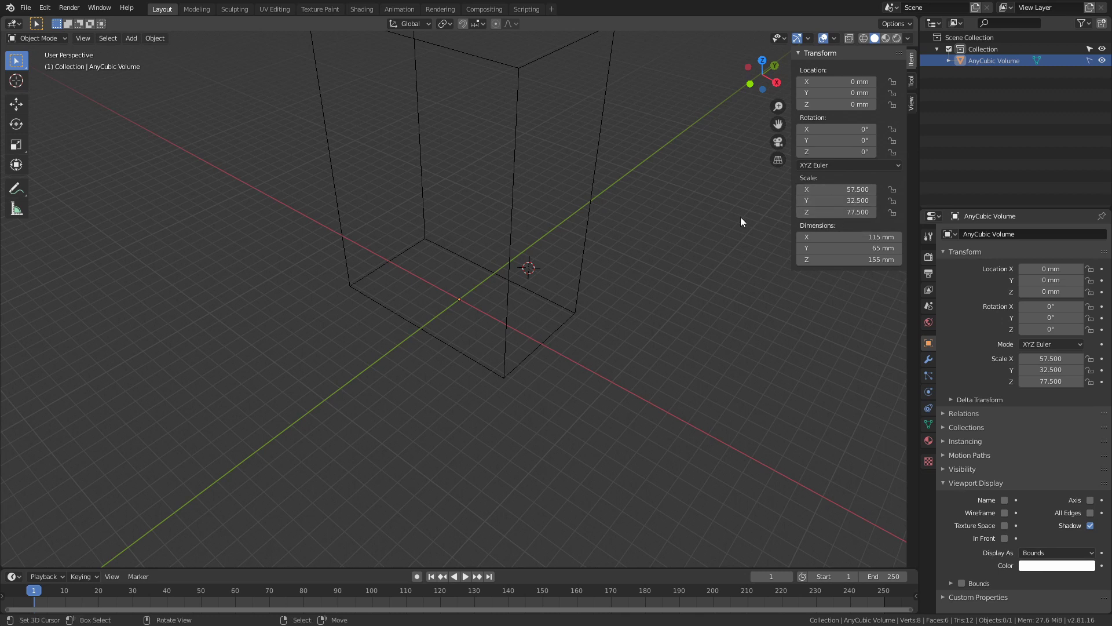
middle_drag(578, 245, 581, 238)
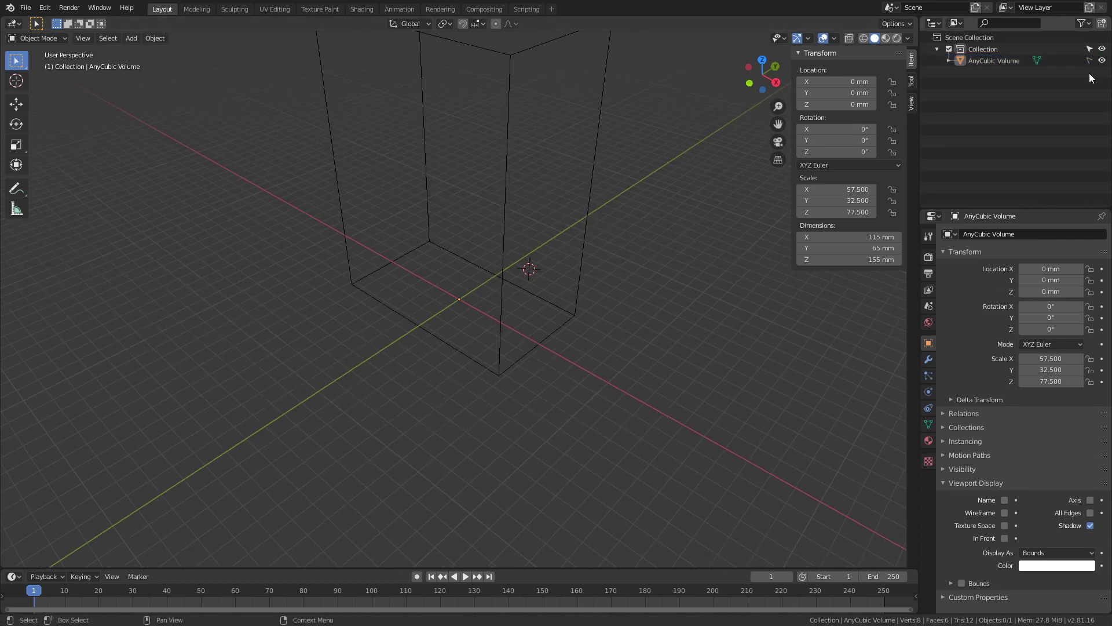
Make AnyCubic Volume selectable, apply All Transforms, then make it unselectable again
click(1008, 60)
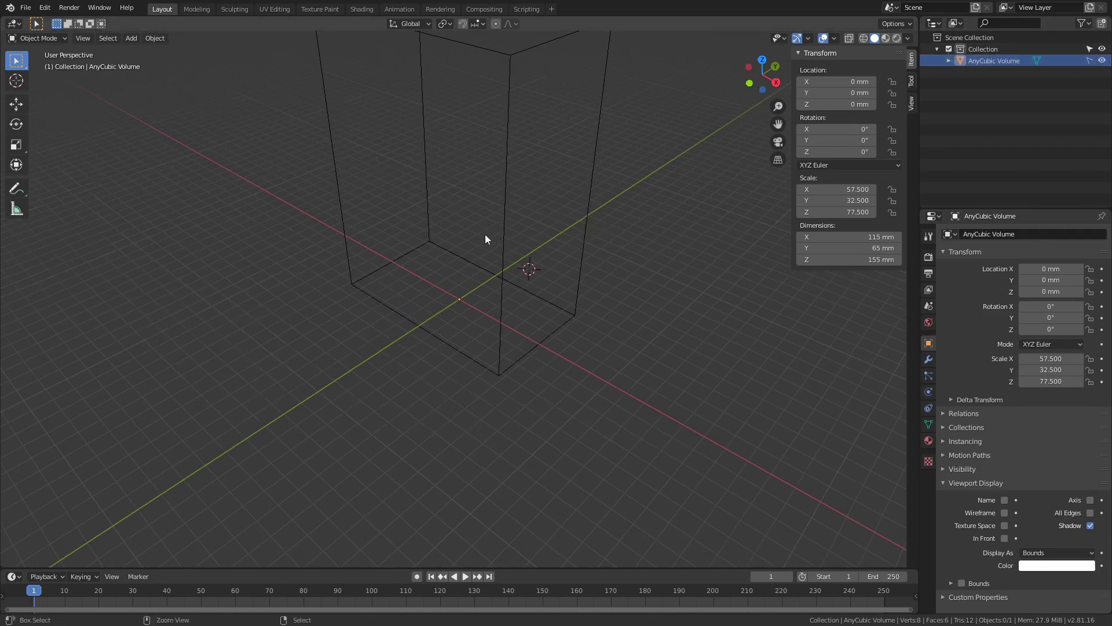
key(ctrl+a)
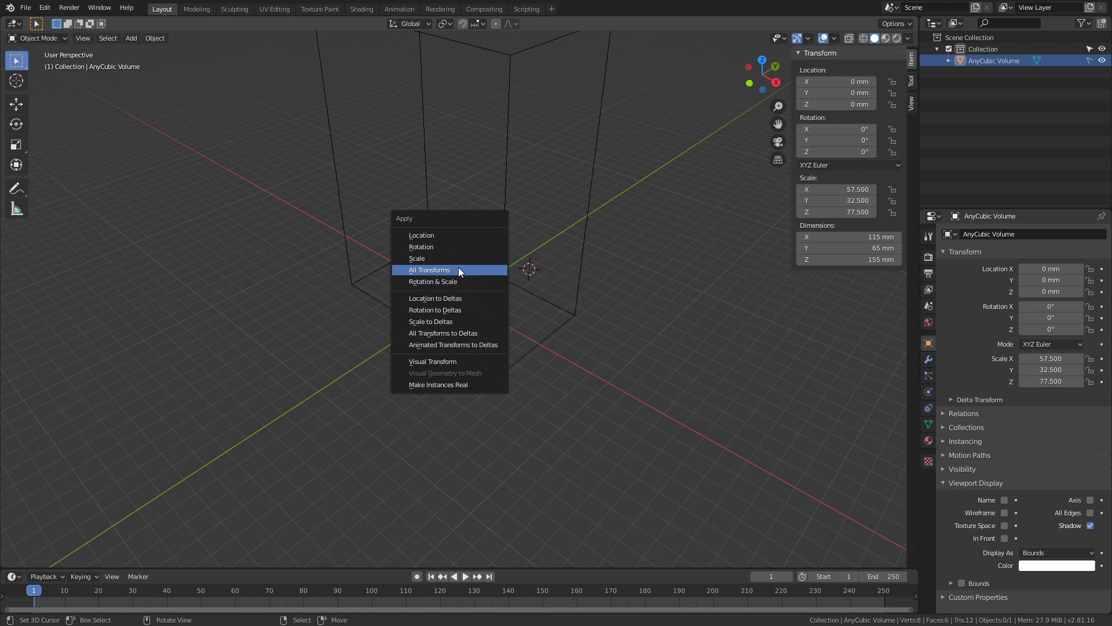
key(Escape)
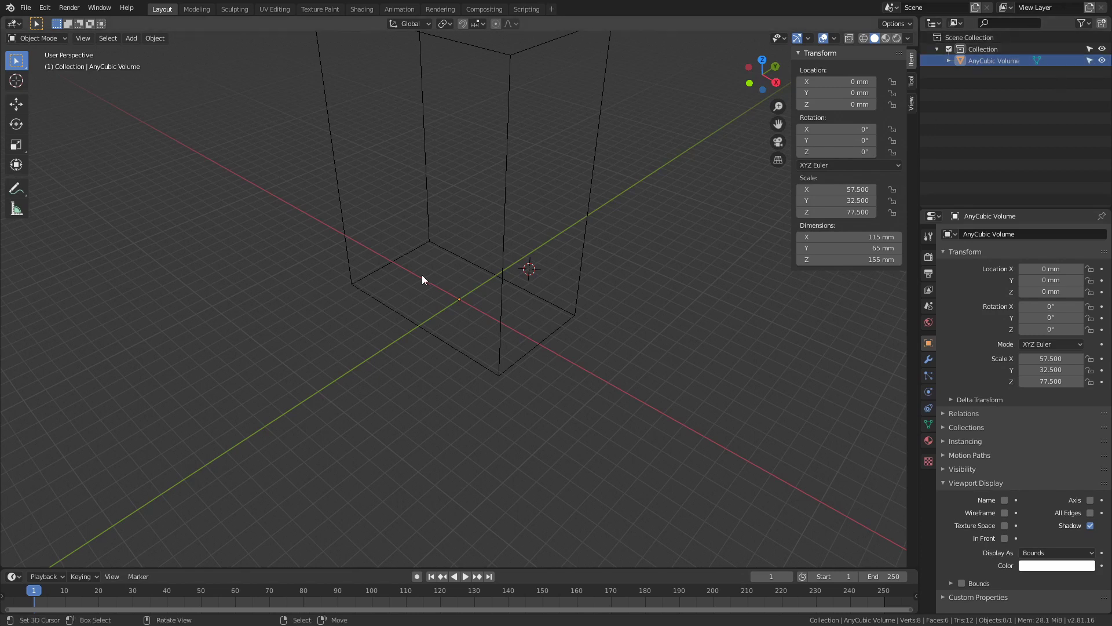
click(583, 244)
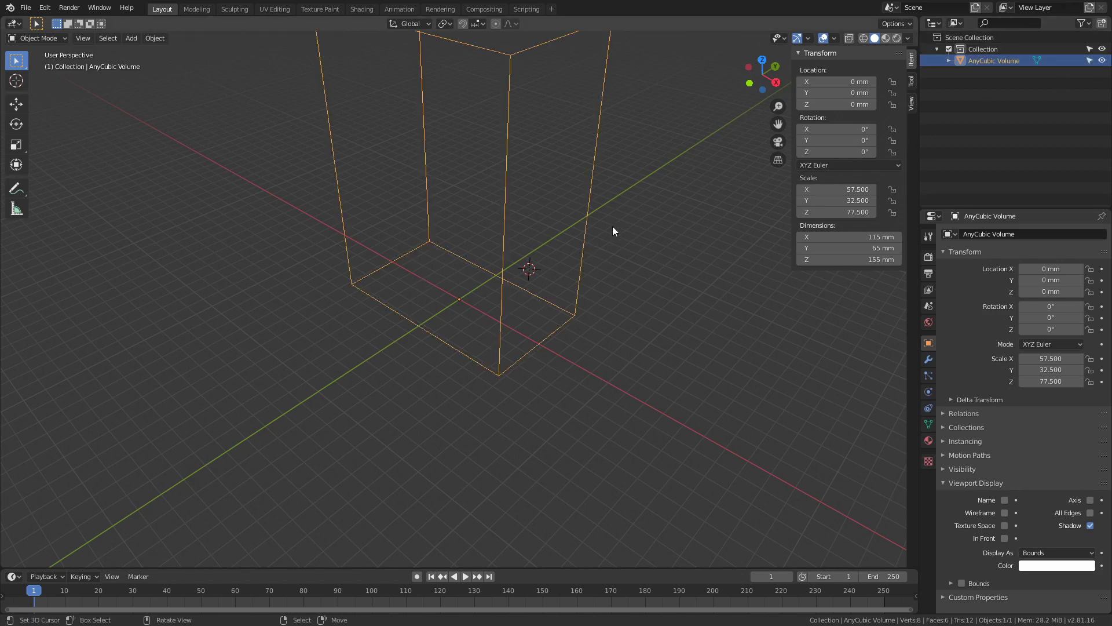
key(ctrl+a)
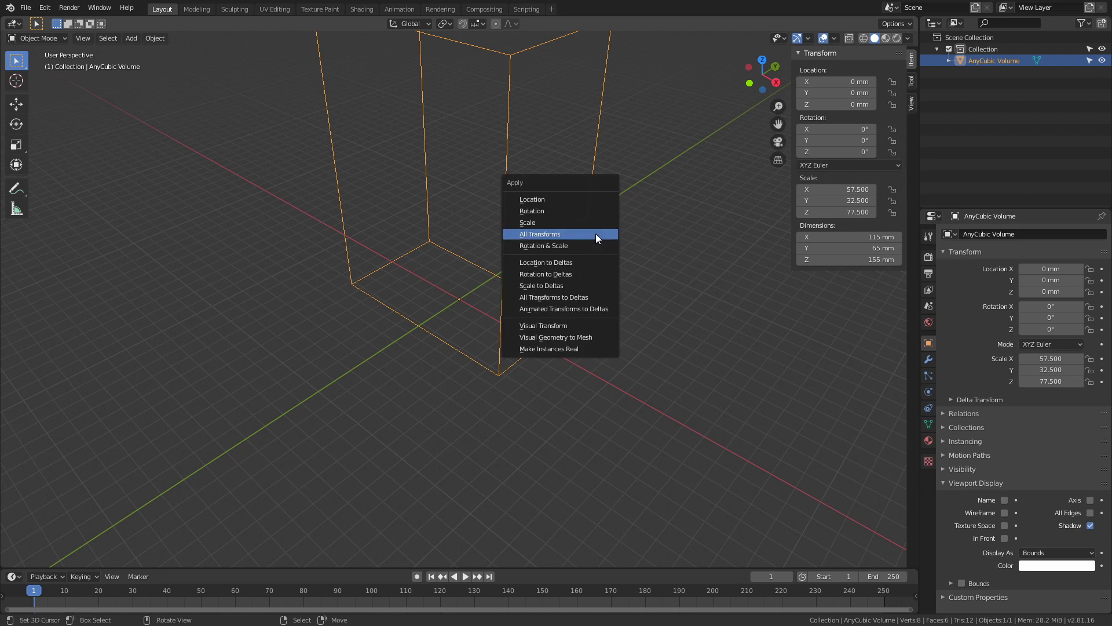
click(596, 234)
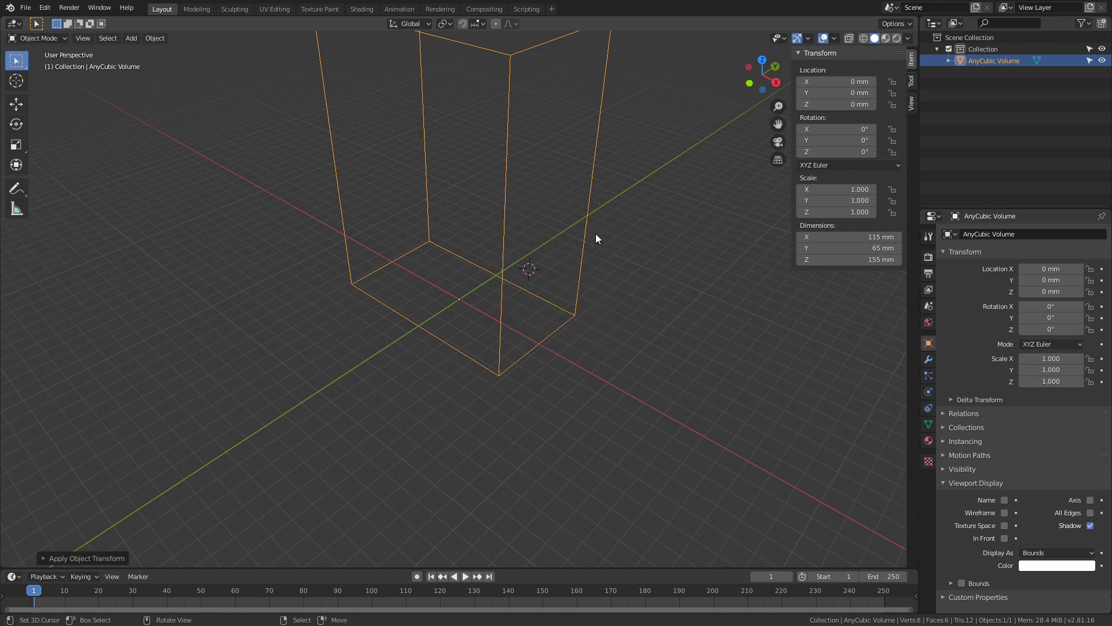
click(1089, 60)
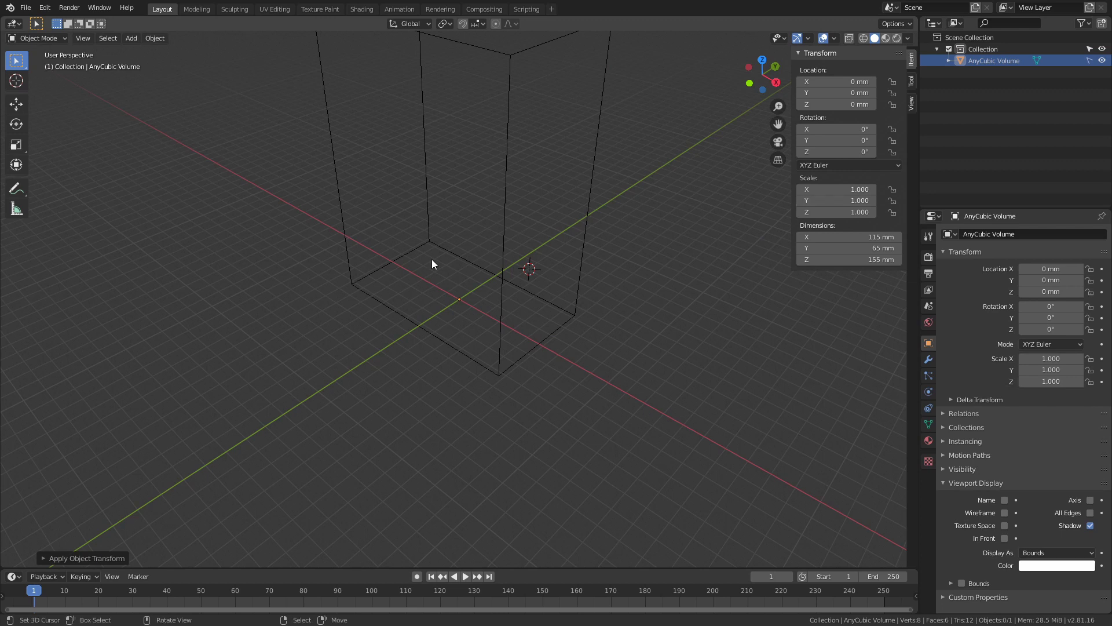
middle_drag(432, 259, 460, 273)
scroll(459, 274, up, 4)
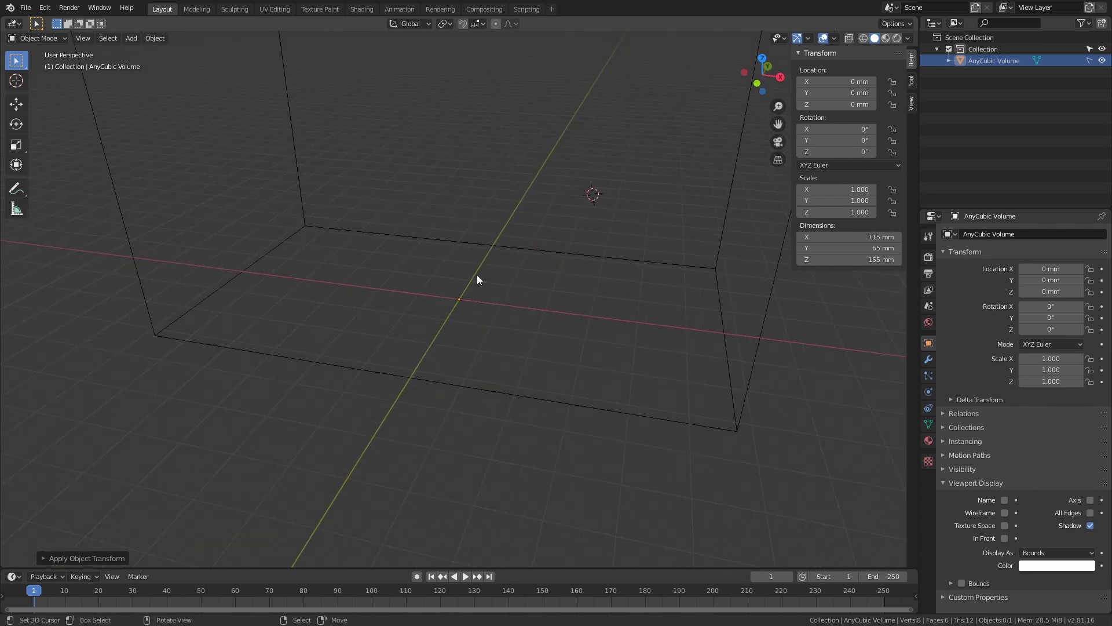
middle_drag(478, 275, 461, 282)
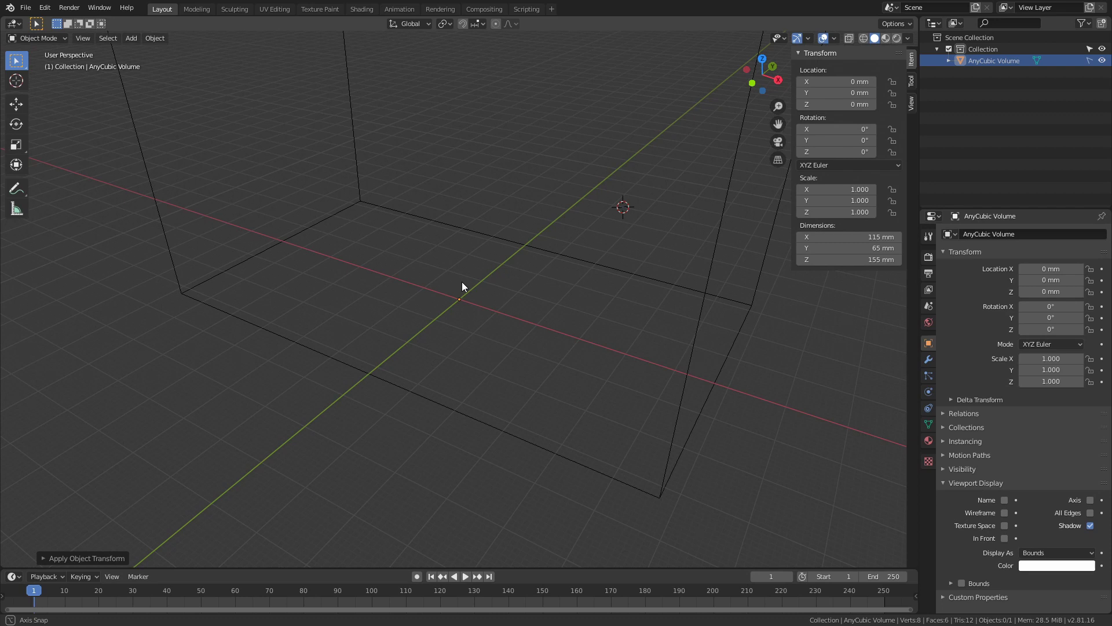
mouse_move(462, 282)
middle_down()
mouse_move(529, 281)
mouse_move(476, 291)
middle_up()
Add a cube at the 3D cursor, then delete it
key(shift+a)
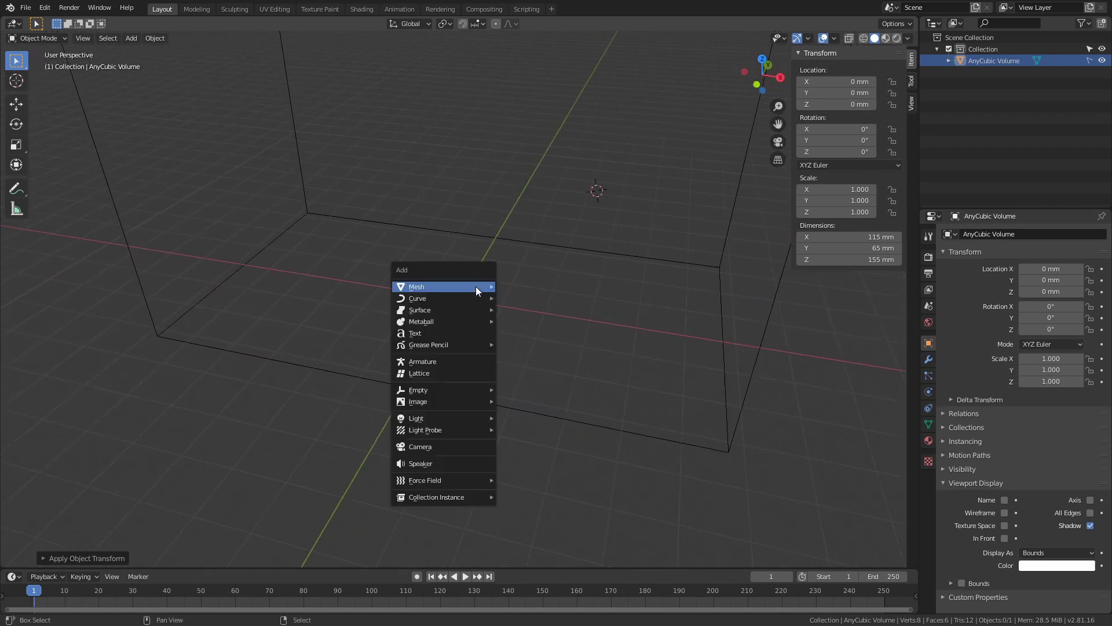
mouse_move(476, 288)
click(509, 294)
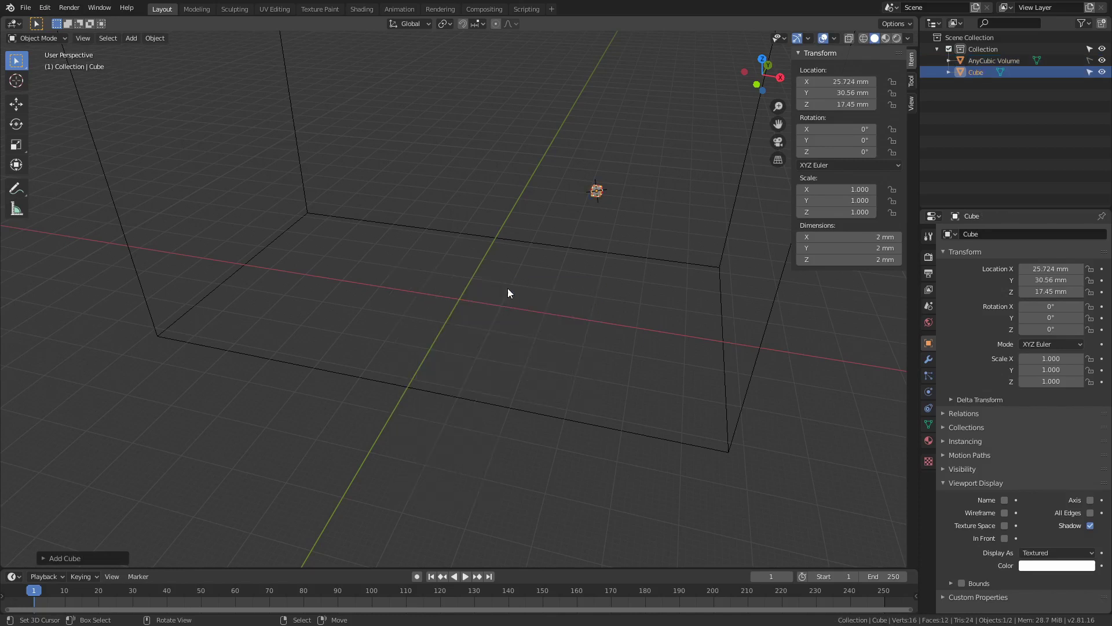
middle_drag(507, 287, 554, 231)
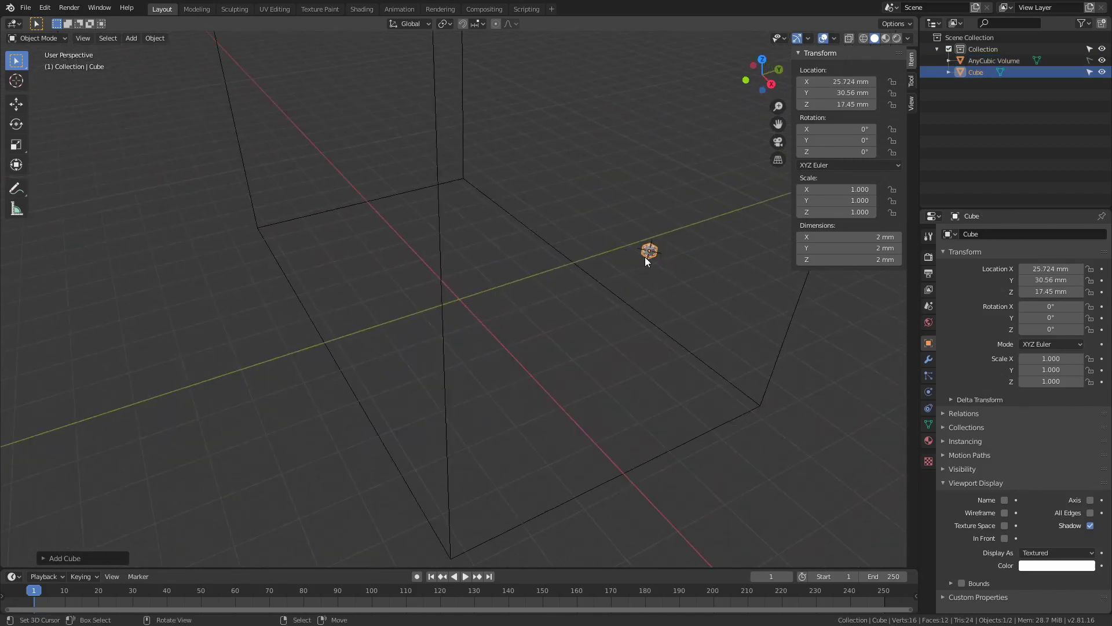
middle_drag(662, 252, 639, 235)
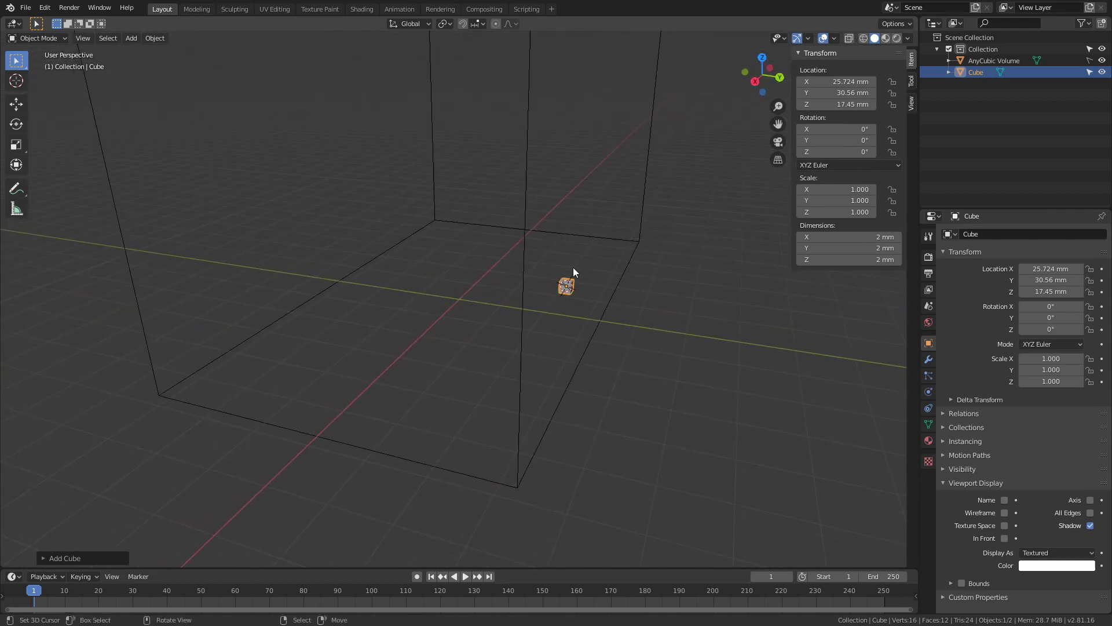
key(x)
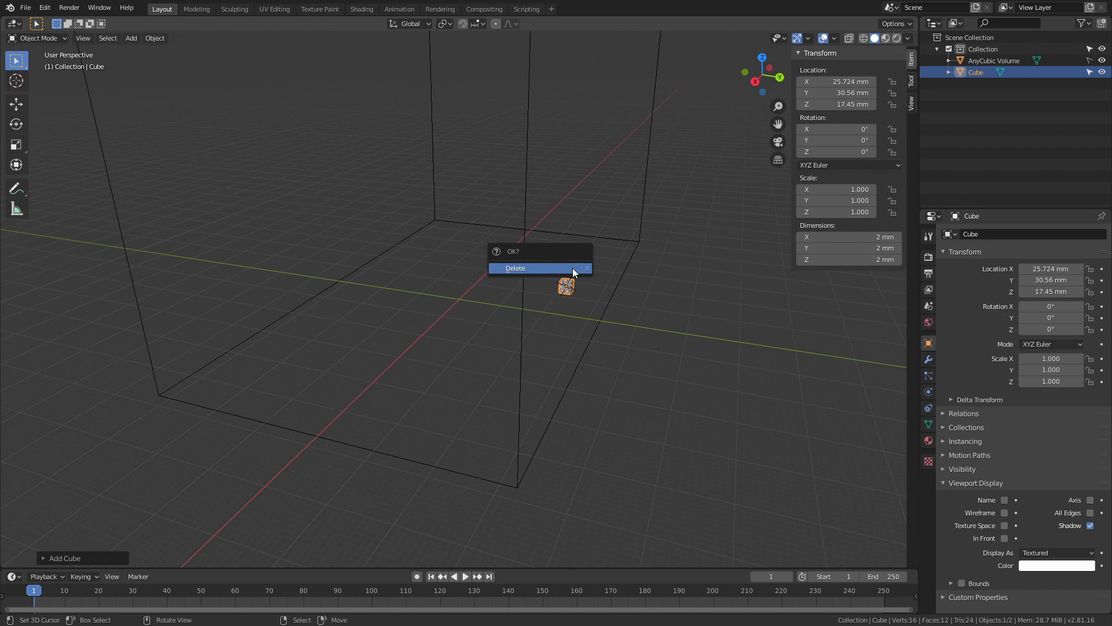
click(572, 268)
Snap the 3D cursor to world origin and add a 2 mm cube there
key(shift+s)
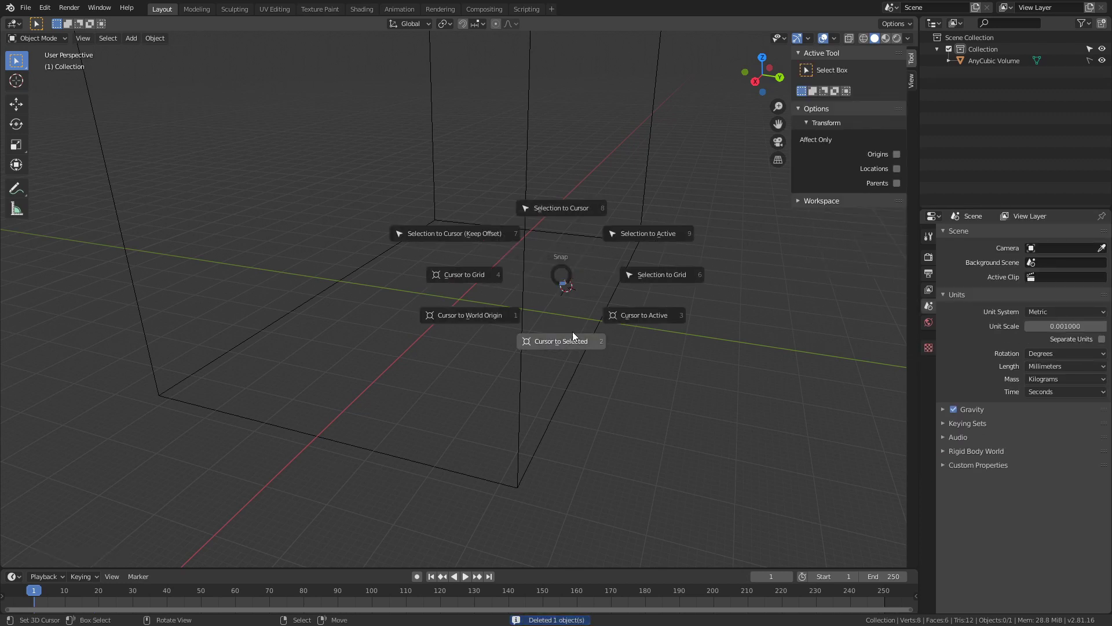
click(488, 321)
key(shift+a)
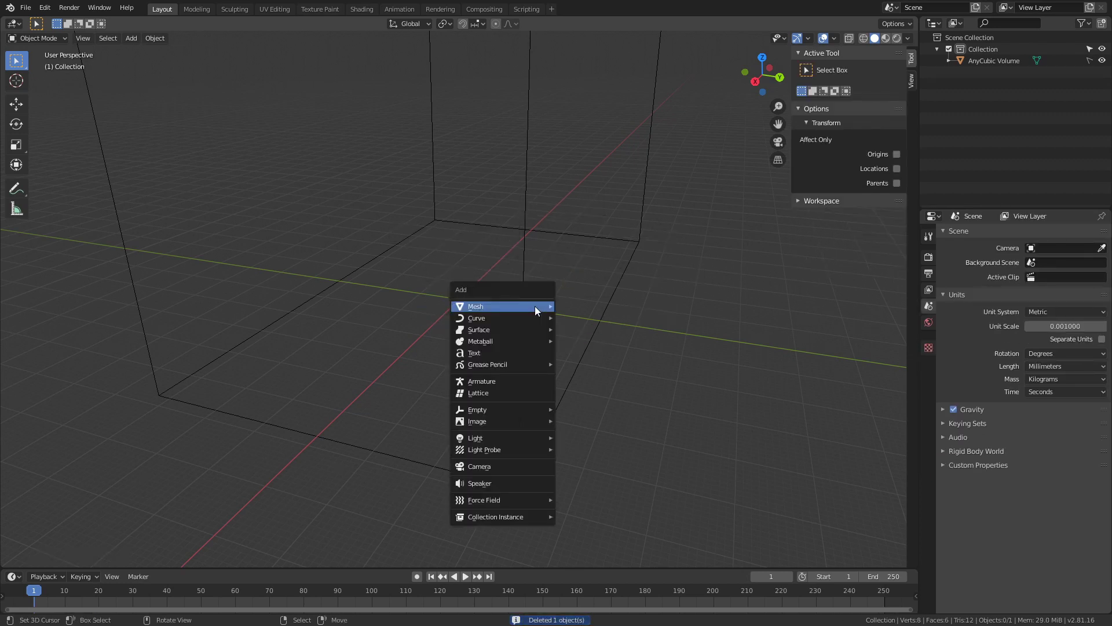
mouse_move(534, 306)
click(569, 318)
middle_drag(568, 318, 519, 307)
scroll(511, 301, up, 2)
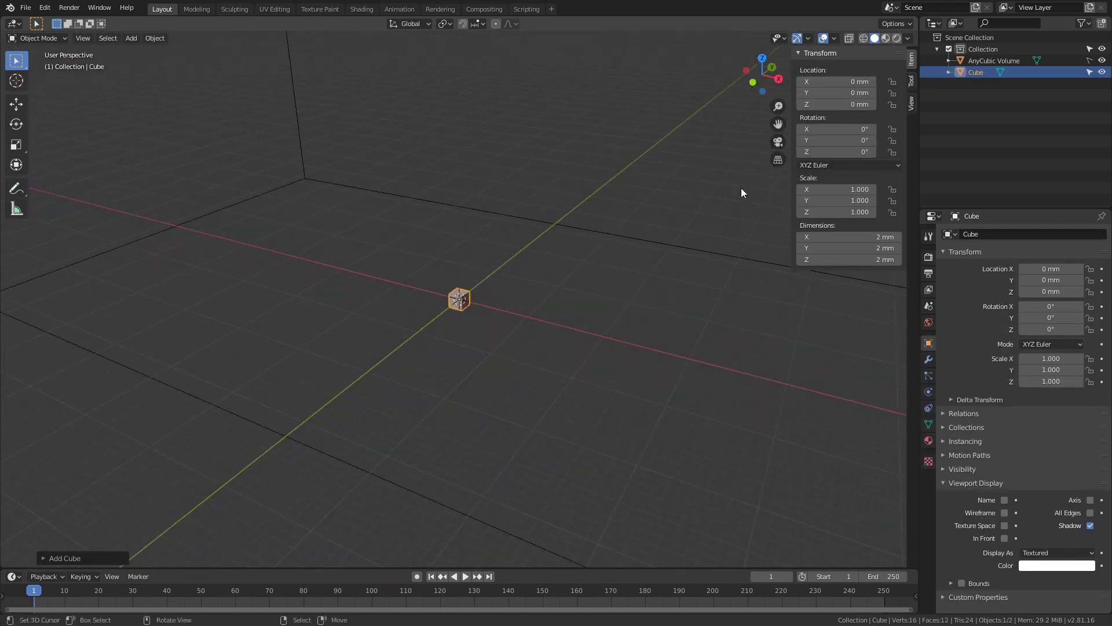
Scale the cube's mesh by 0.1 in Edit Mode so it measures 1 mm per side at object scale 1
key(Tab)
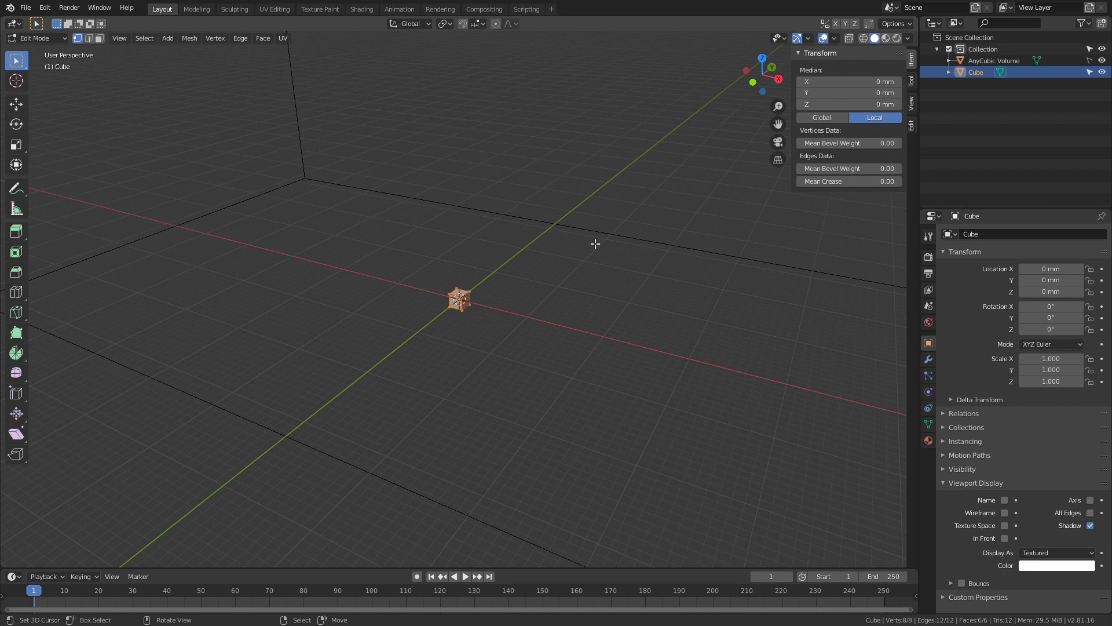
text(s0.1)
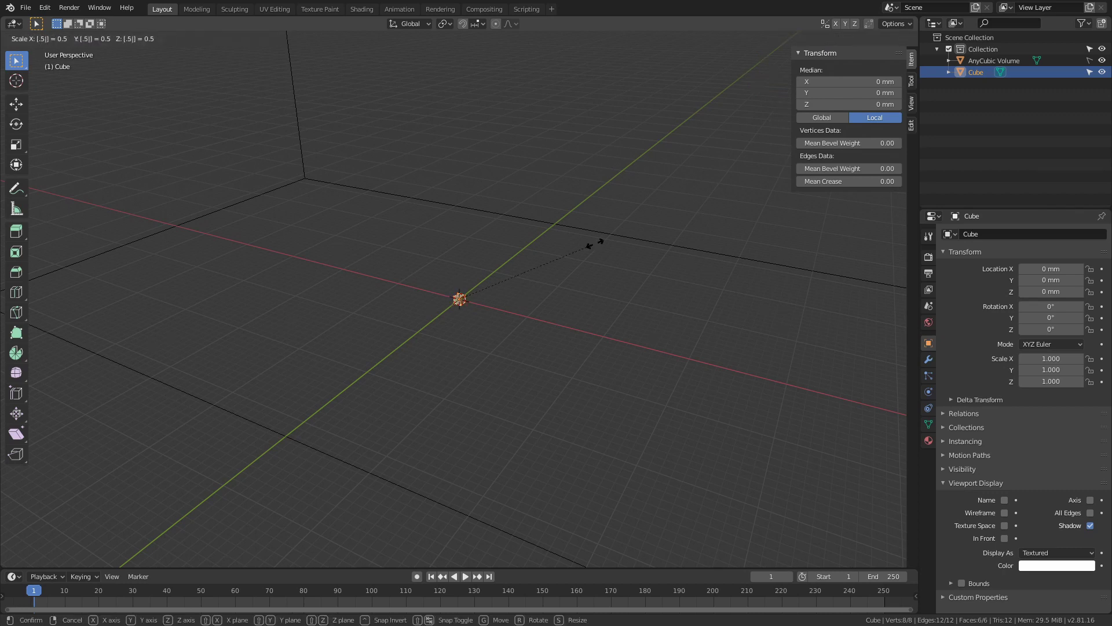
key(Return)
key(Tab)
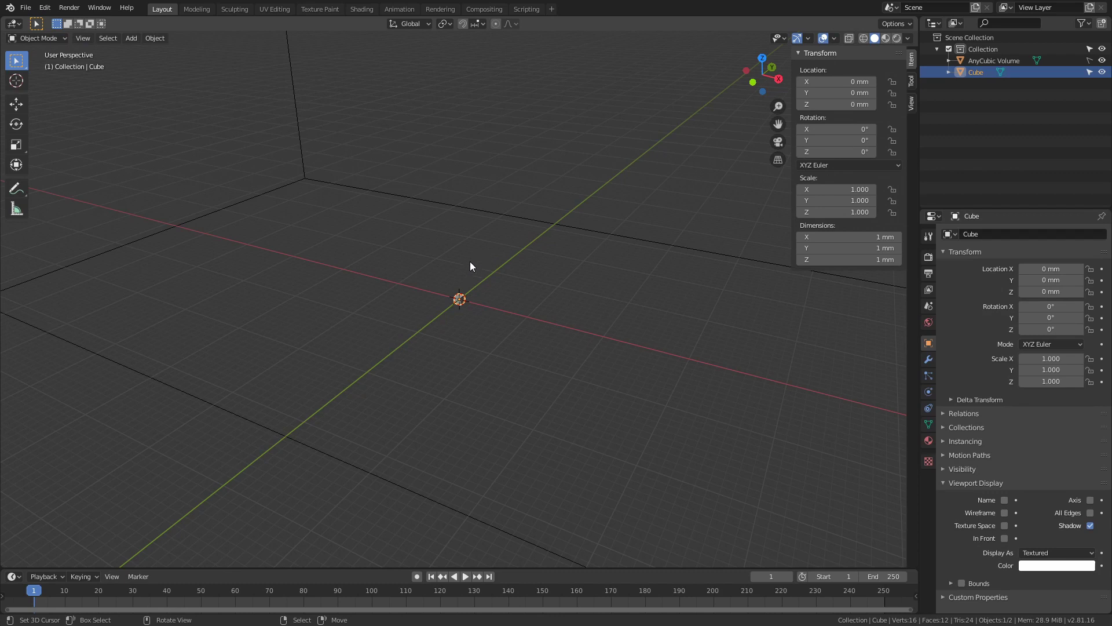
middle_drag(470, 262, 524, 313)
middle_drag(510, 314, 467, 294)
scroll(468, 298, up, 10)
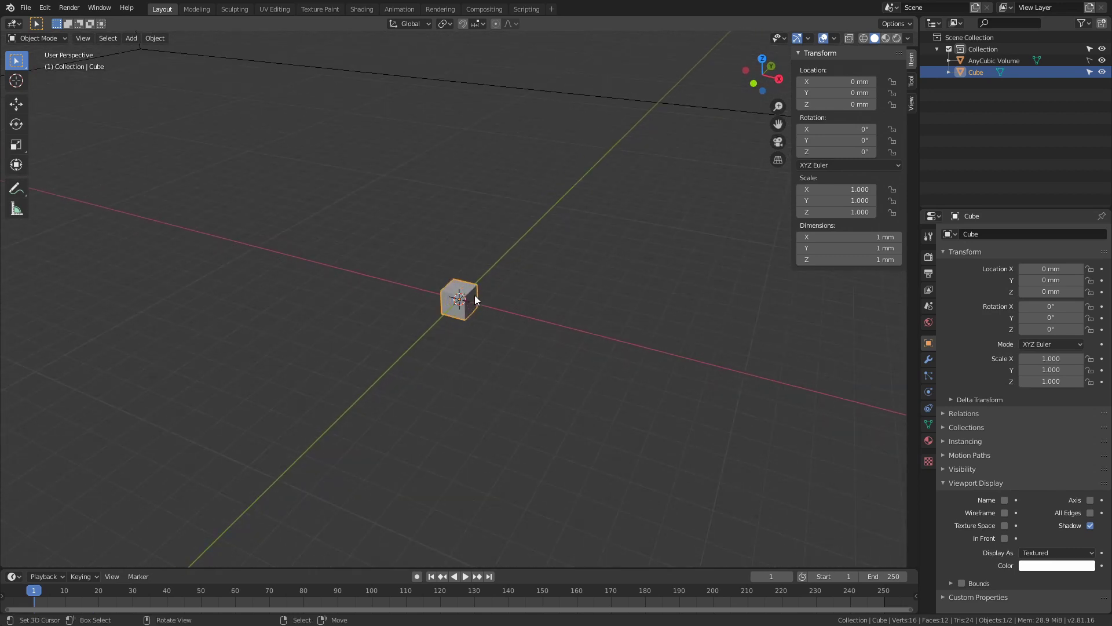
scroll(475, 294, up, 3)
mouse_move(469, 297)
middle_down()
mouse_move(444, 295)
mouse_move(461, 297)
middle_up()
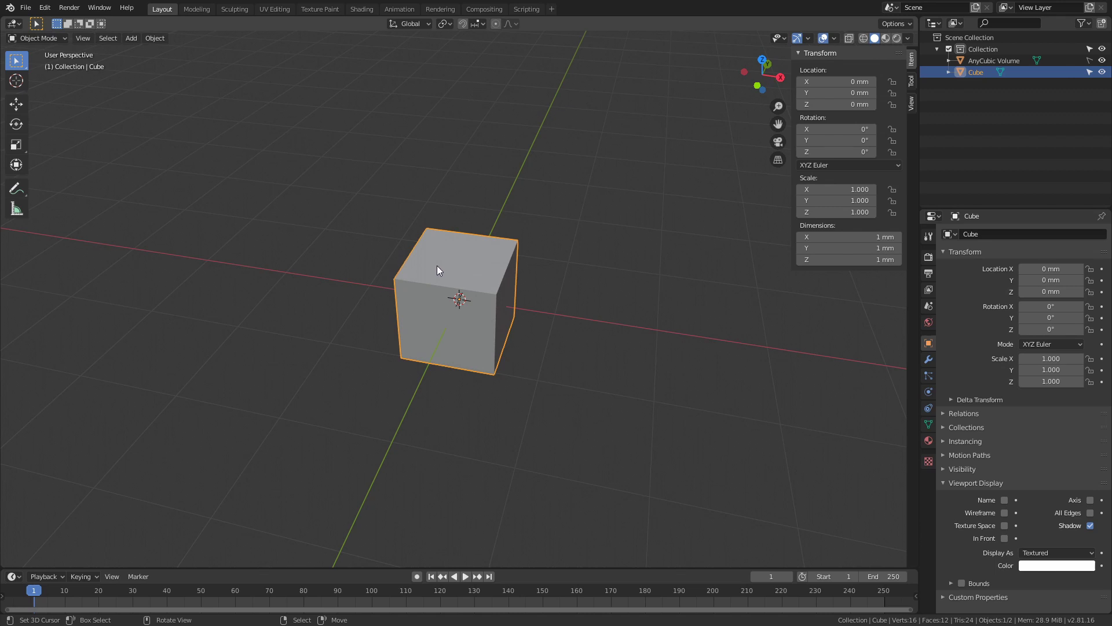
scroll(438, 265, down, 4)
mouse_move(439, 266)
middle_down()
mouse_move(453, 272)
mouse_move(443, 270)
middle_up()
scroll(458, 272, down, 2)
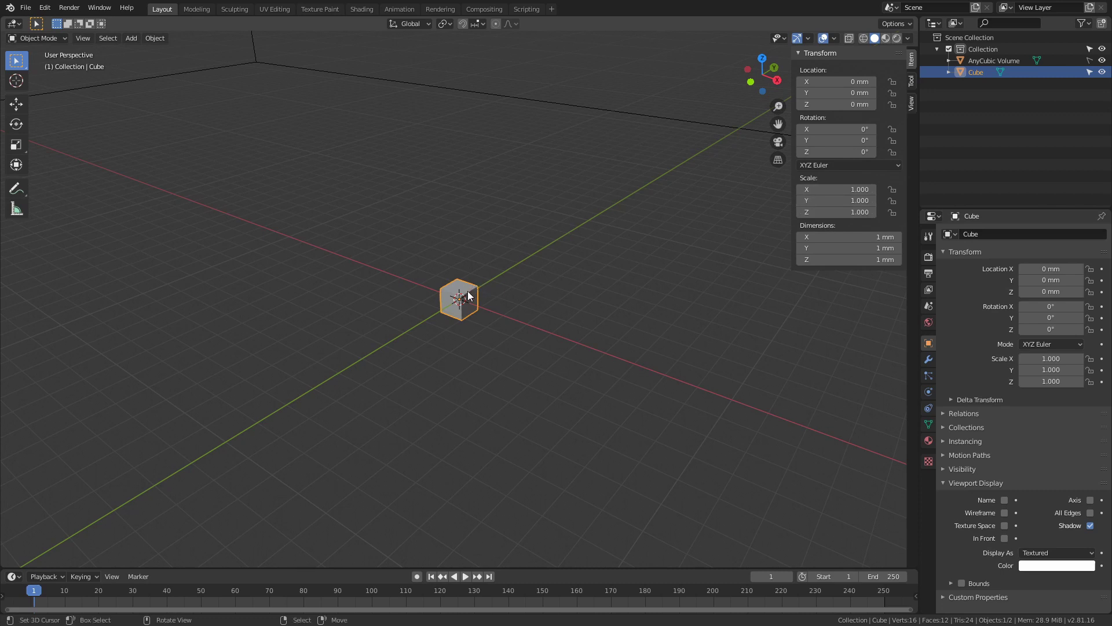
Try scaling the cube object, including an X-axis stretch, then cancel both attempts
scroll(468, 292, down, 4)
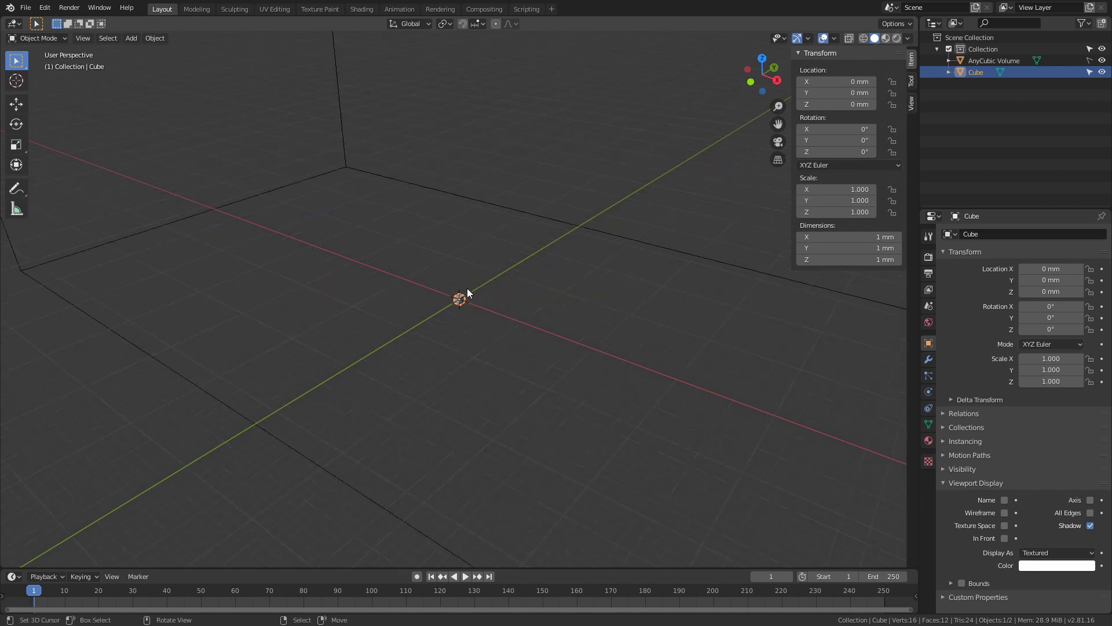
key(s)
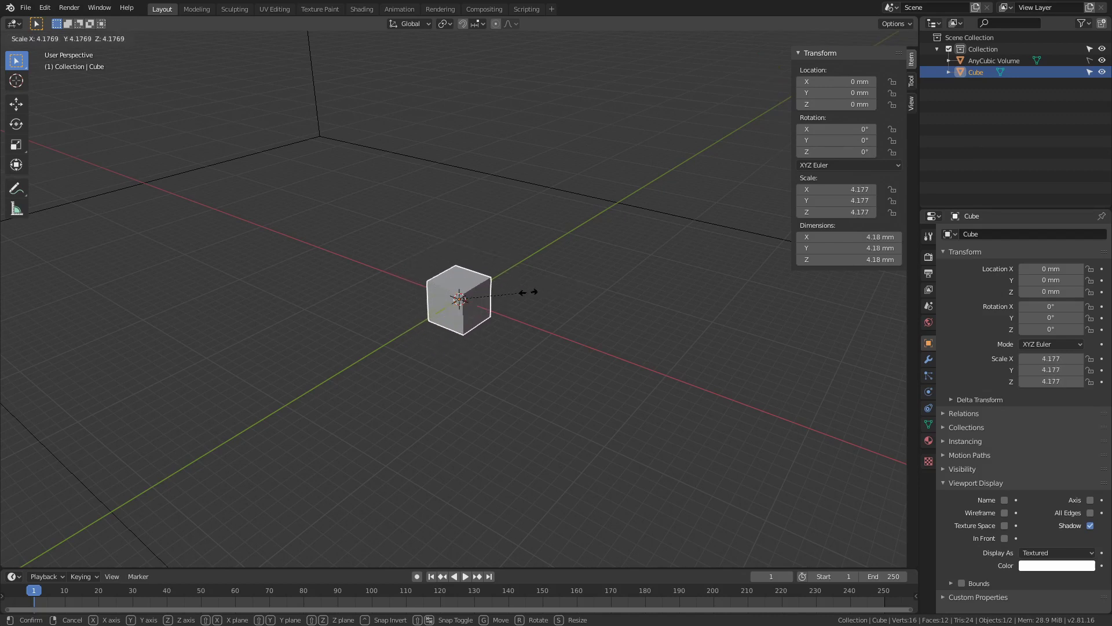
key(Escape)
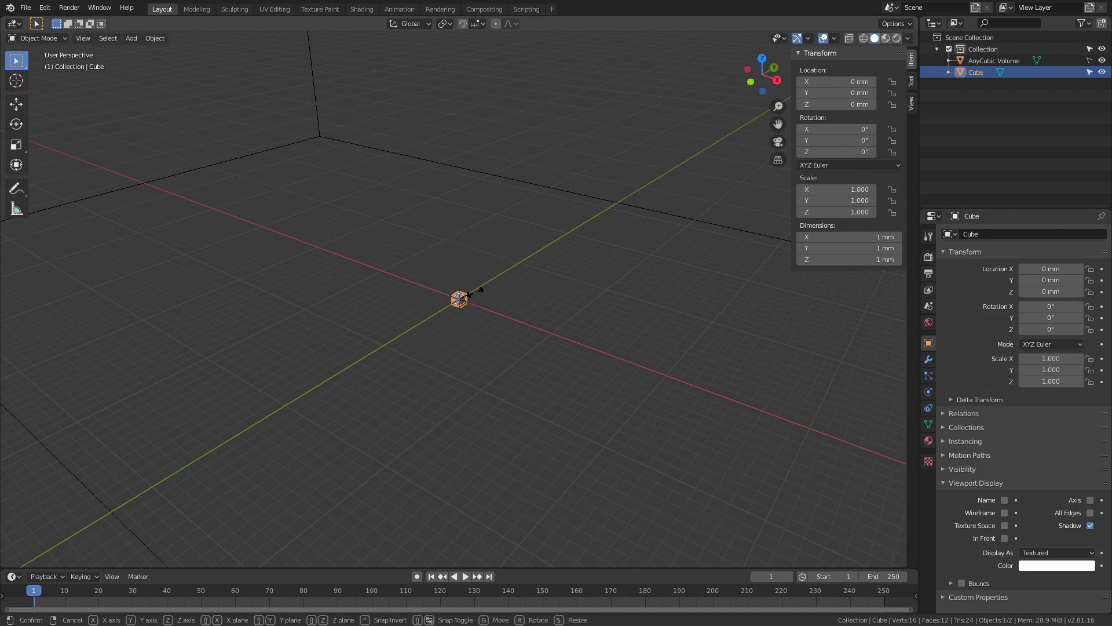
key(s)
key(x)
key(Escape)
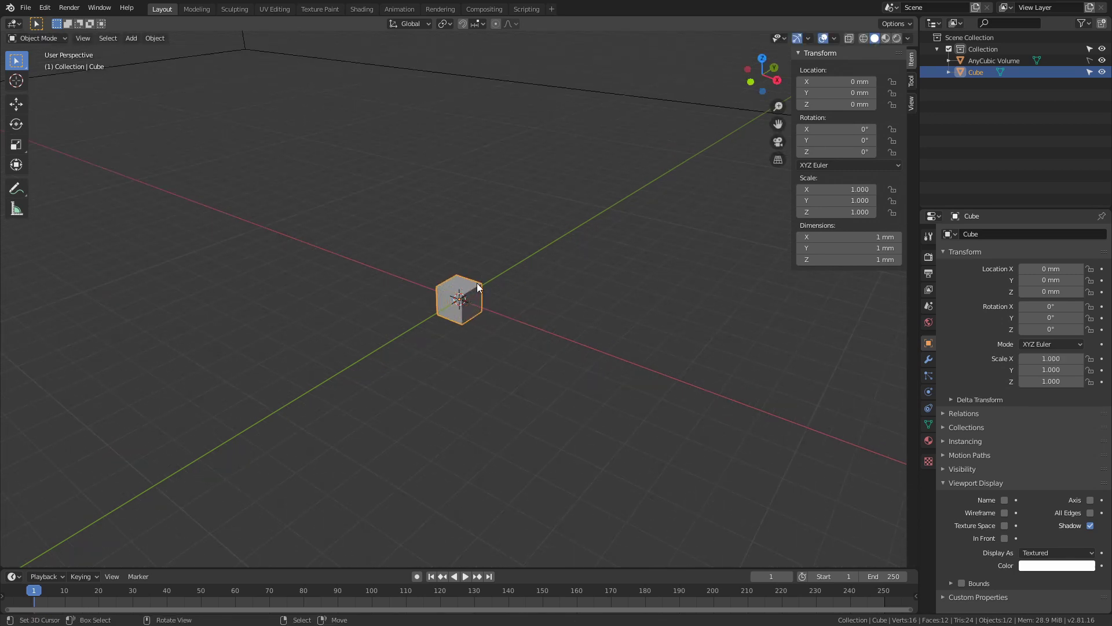
Enlarge the cube's mesh in Edit Mode to 6.81 mm per side, keeping object scale 1
key(Tab)
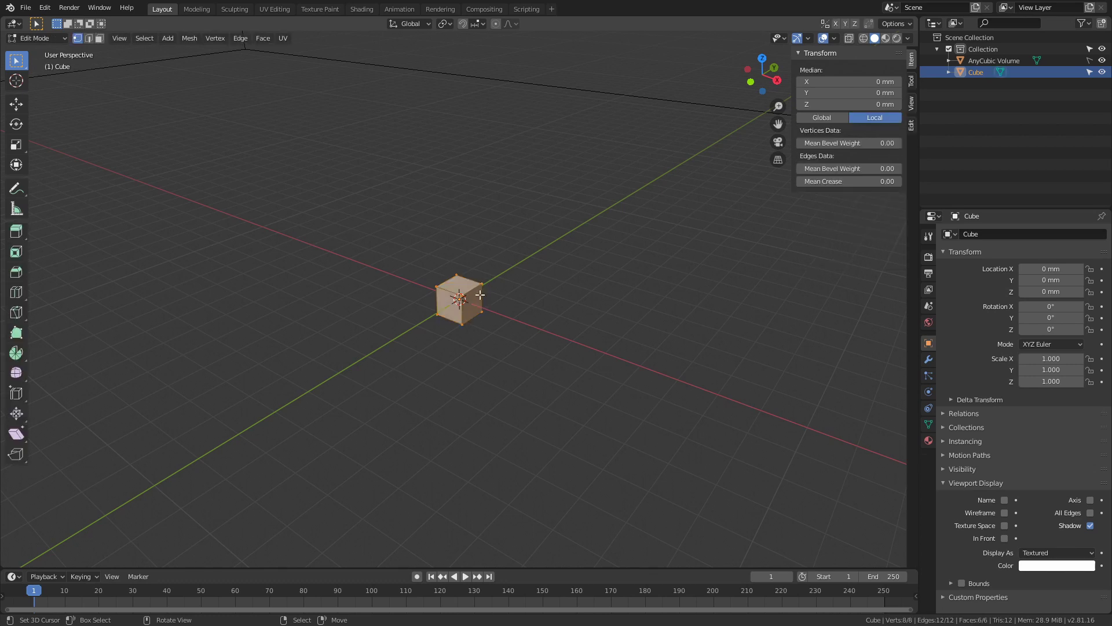
key(s)
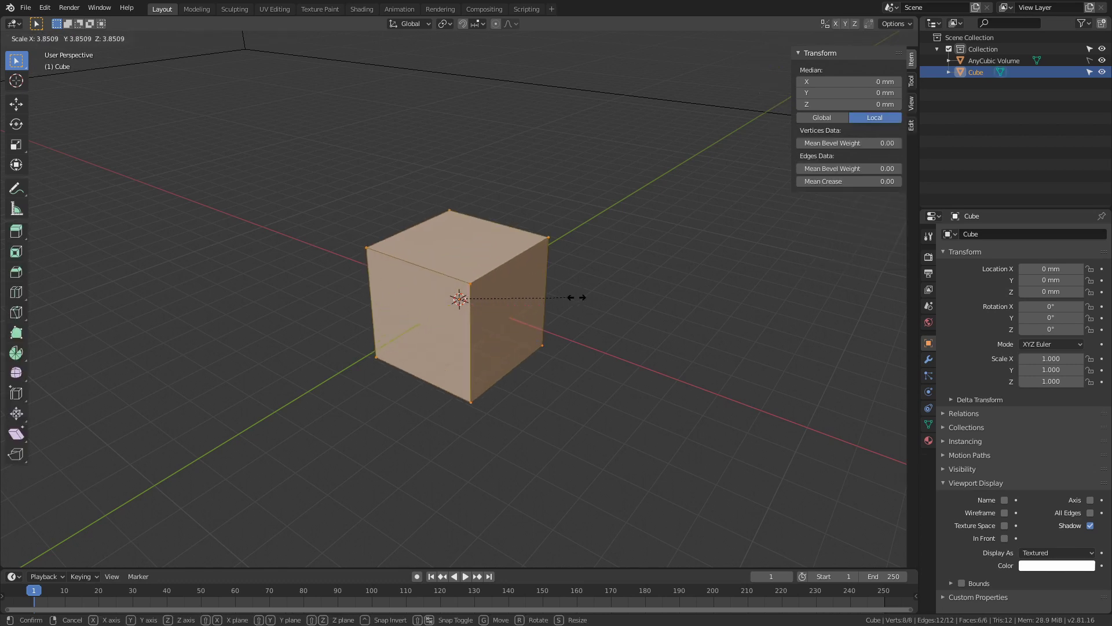
click(642, 311)
key(Tab)
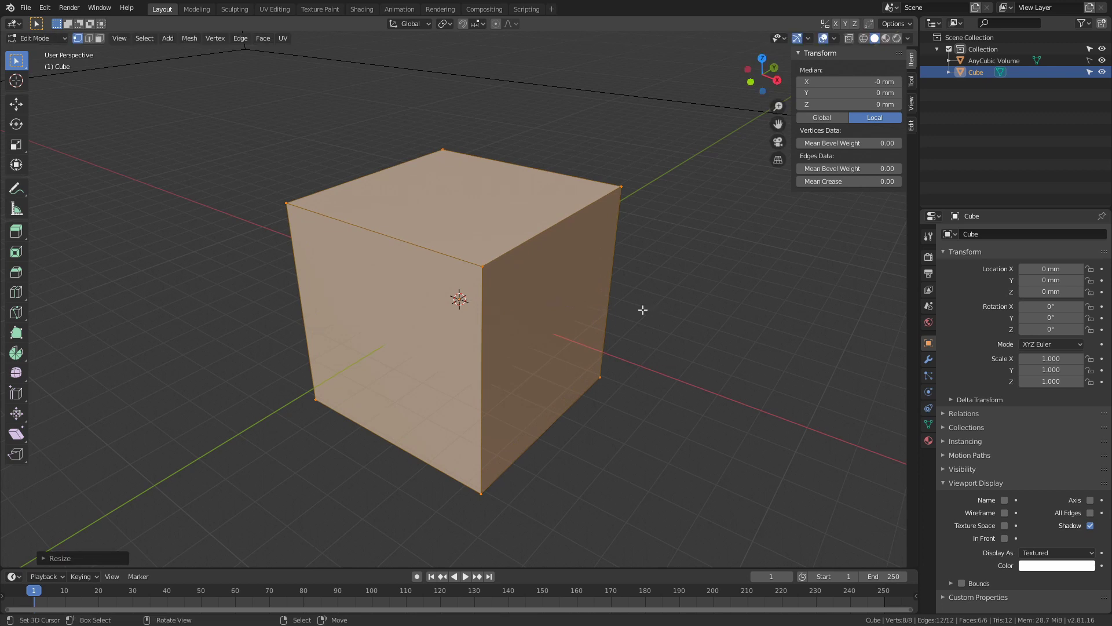
scroll(603, 311, down, 5)
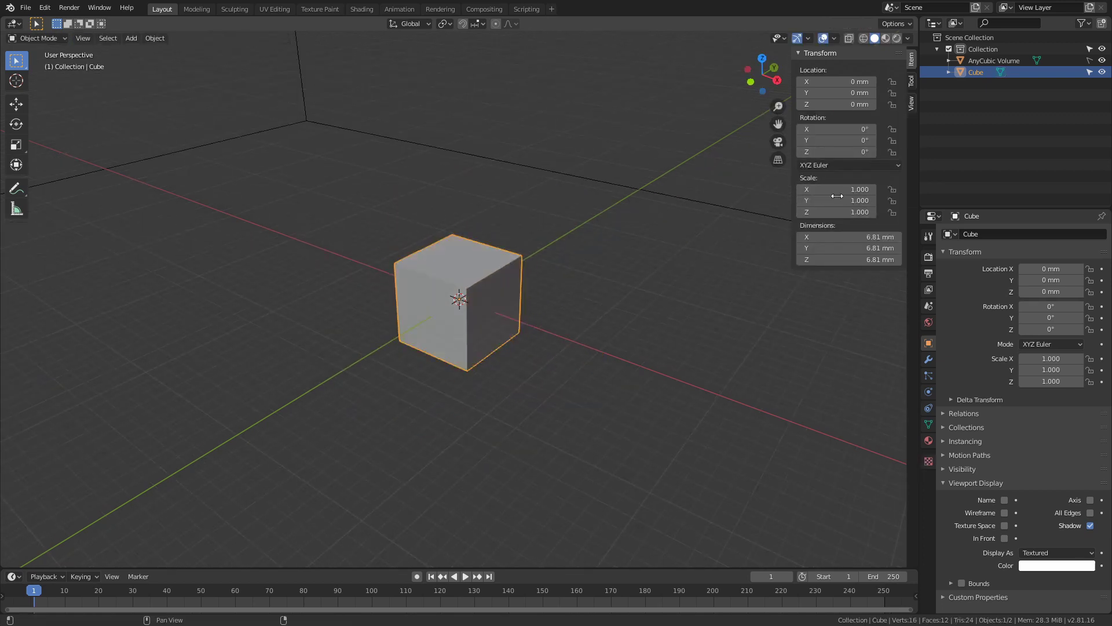
middle_drag(554, 295, 512, 298)
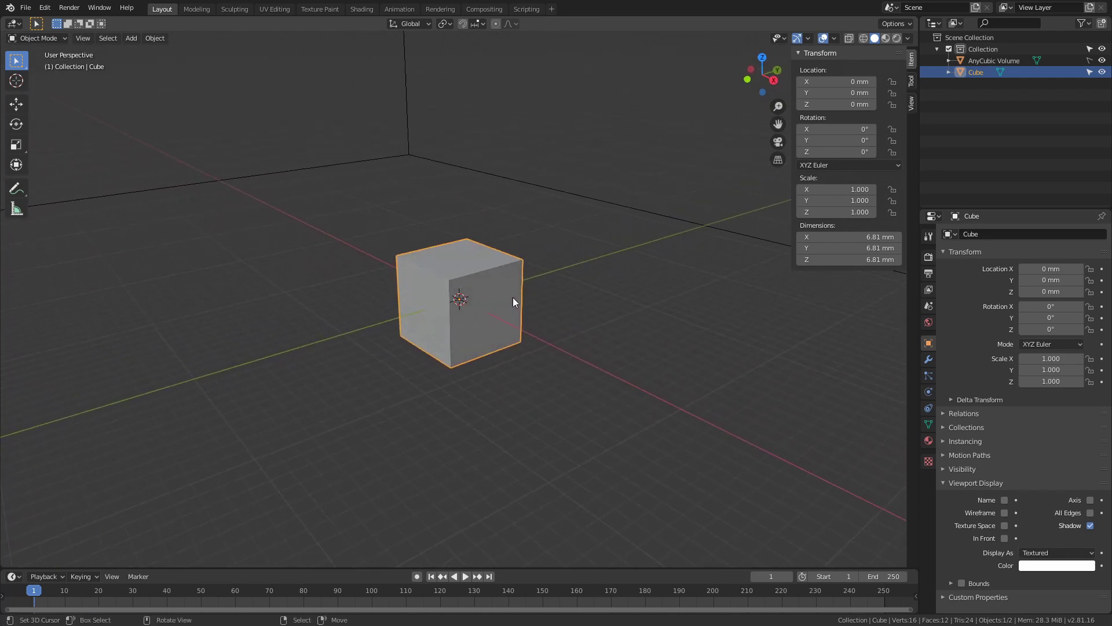
Tilt the cube's mesh at an angle with two successive rotations in Edit Mode
middle_drag(610, 311, 657, 298)
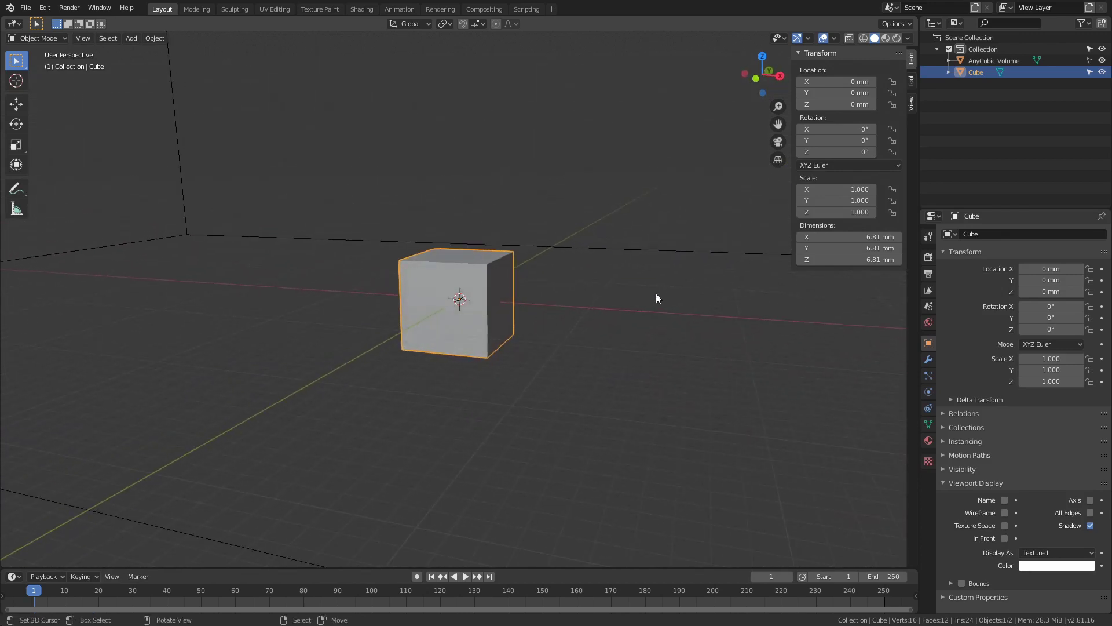
middle_drag(604, 272, 597, 276)
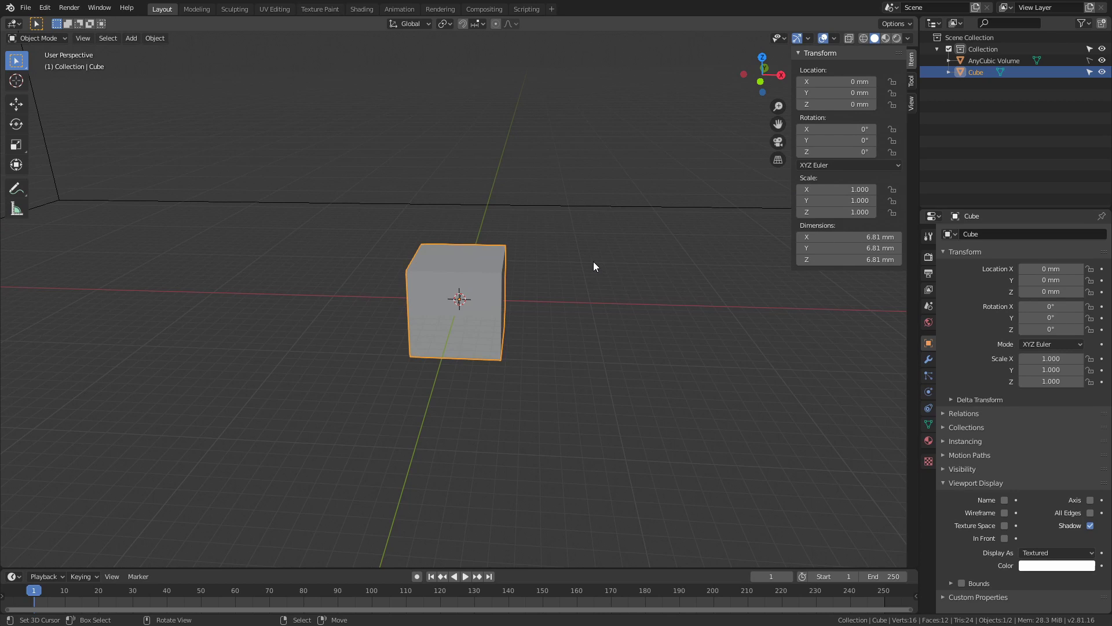
middle_drag(594, 261, 623, 276)
key(Tab)
key(r)
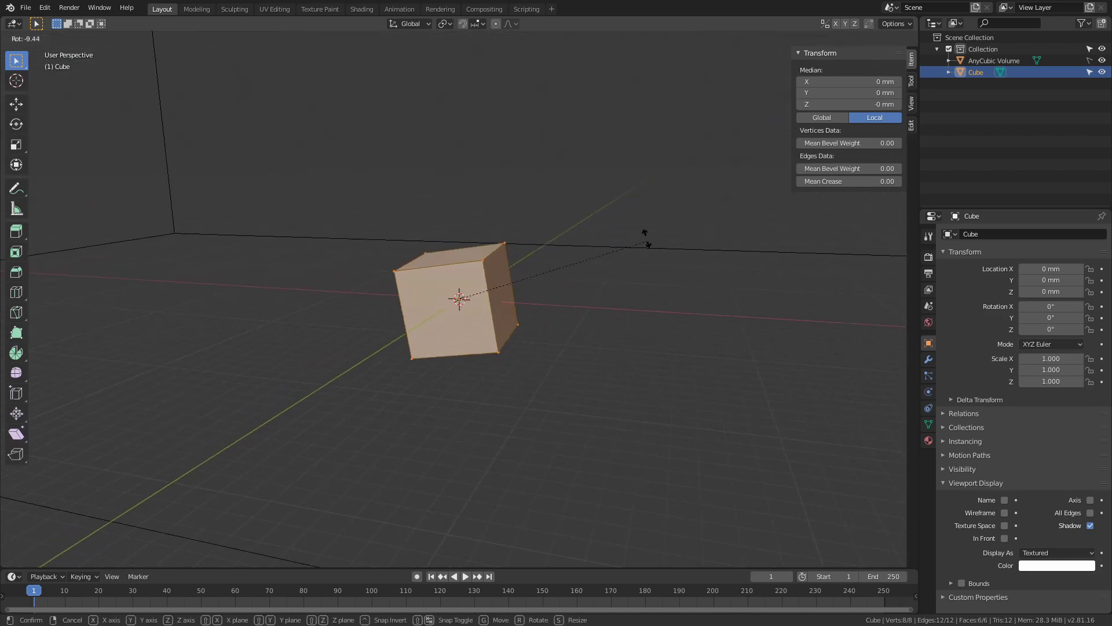
click(513, 187)
middle_drag(516, 191, 587, 245)
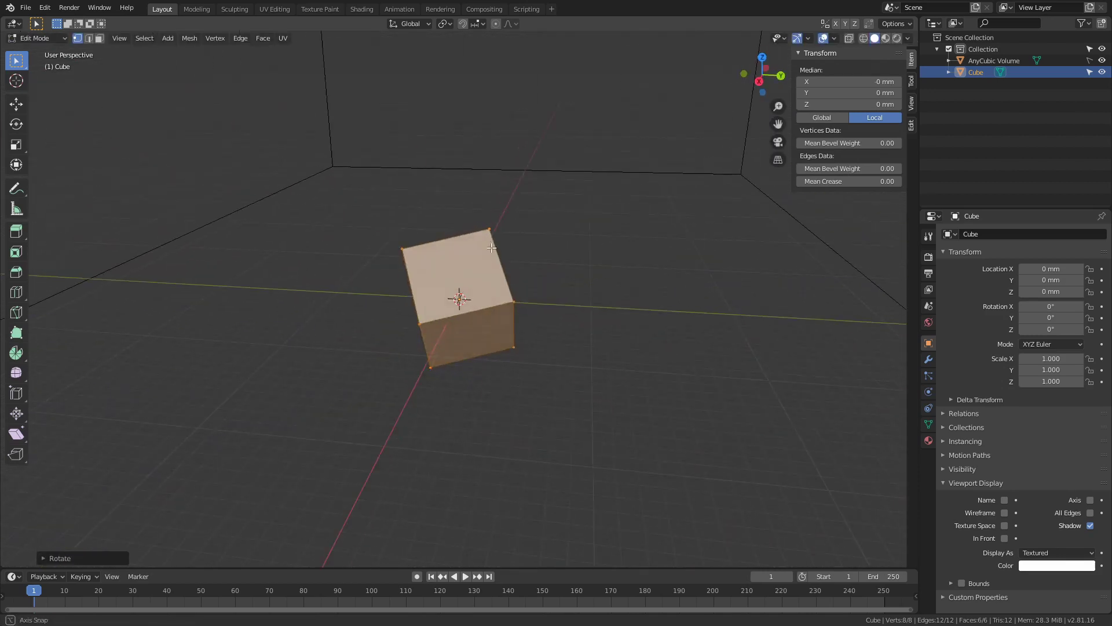
key(r)
click(574, 201)
middle_drag(566, 199, 524, 275)
Raise the mesh about 3.8 mm along Z and duplicate its geometry beside the original
key(g)
key(z)
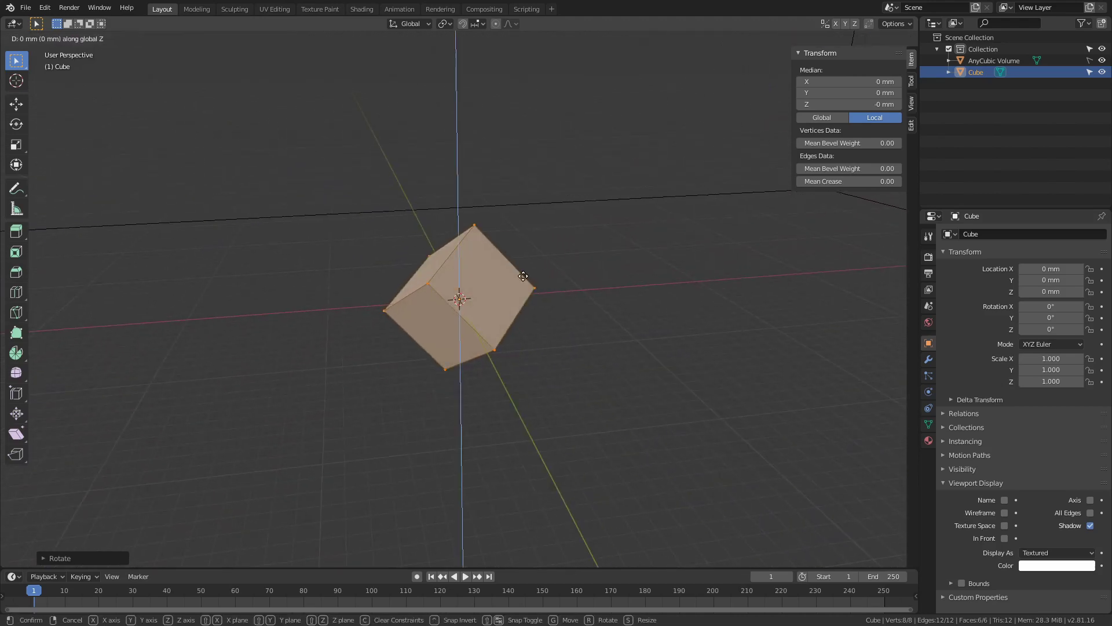
click(505, 230)
middle_drag(566, 246, 514, 274)
key(shift+d)
click(487, 258)
Drop the copy overlapping the original, making intersecting blocks spanning 15.7 × 11.4 × 12 mm
click(487, 257)
scroll(512, 277, up, 2)
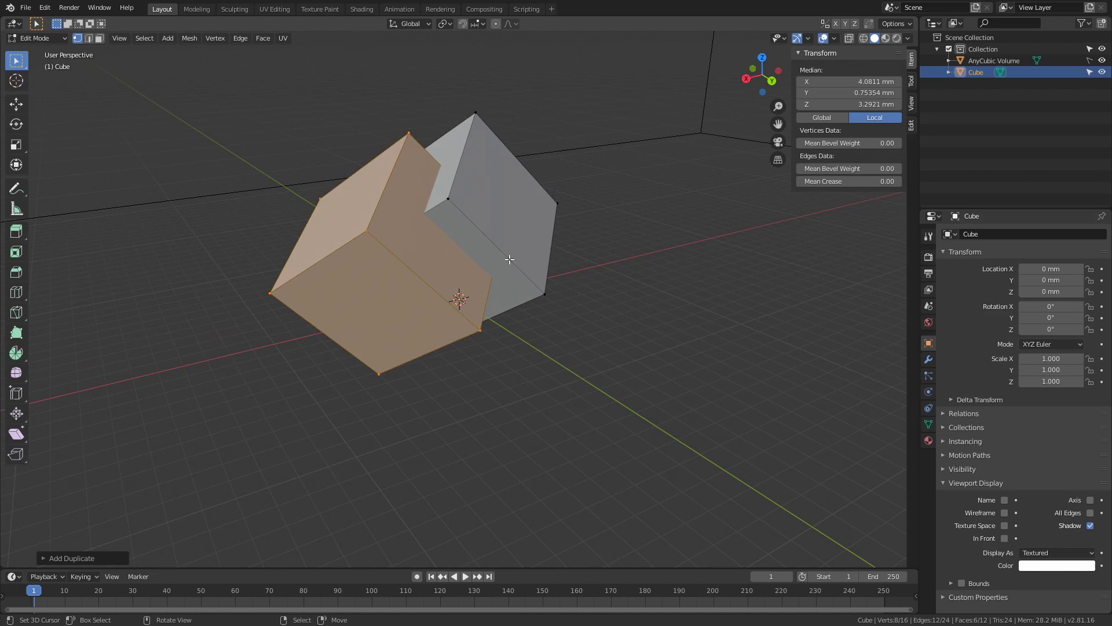
middle_drag(510, 259, 456, 179)
key(Tab)
mouse_move(460, 237)
middle_down()
mouse_move(454, 222)
mouse_move(478, 242)
middle_up()
key(Tab)
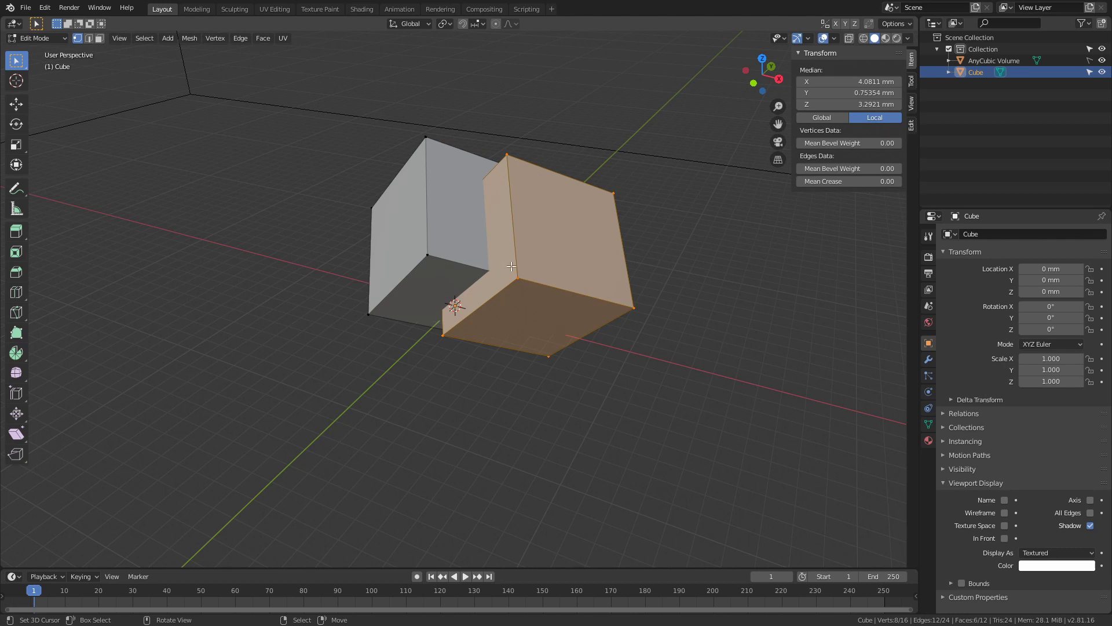
middle_drag(511, 266, 332, 251)
key(Tab)
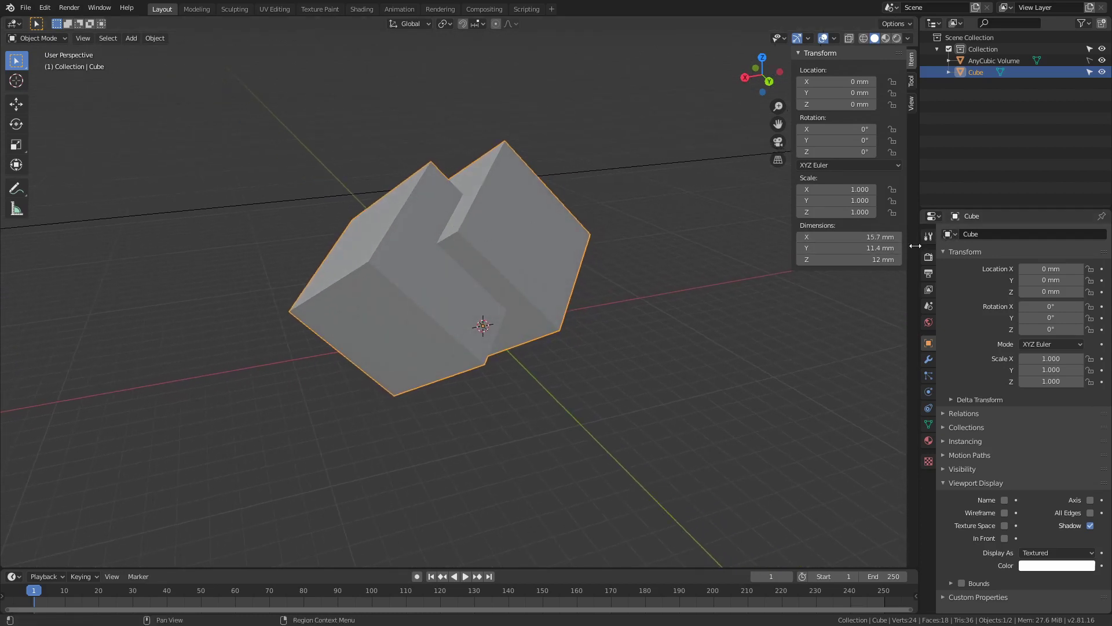
middle_drag(532, 283, 474, 278)
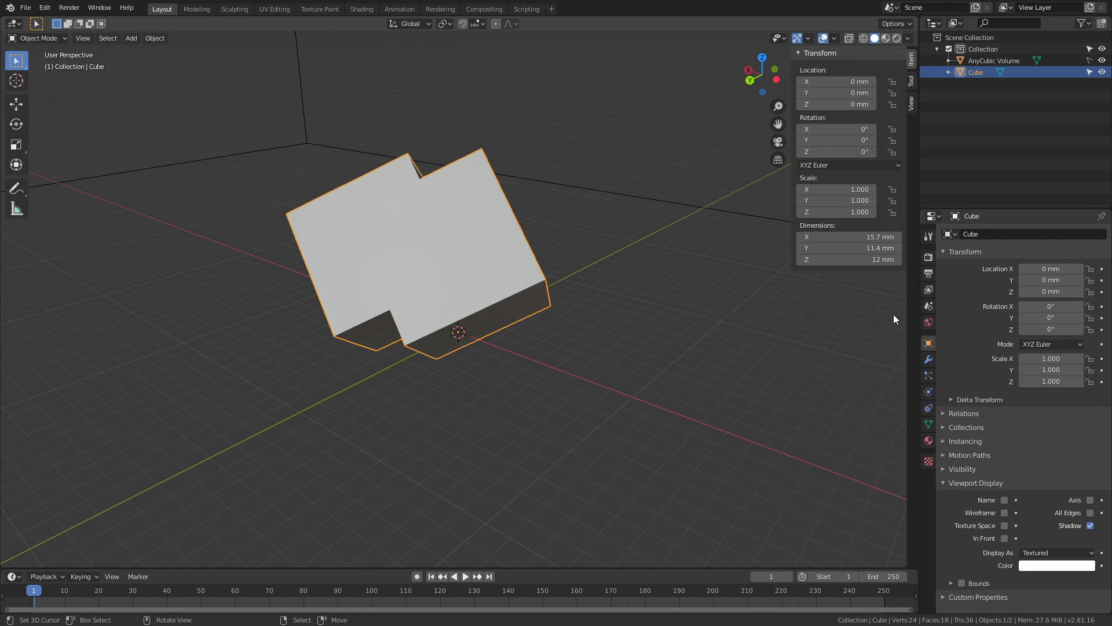
Export the intersecting cubes through File > Export as Stl (.stl)
click(26, 9)
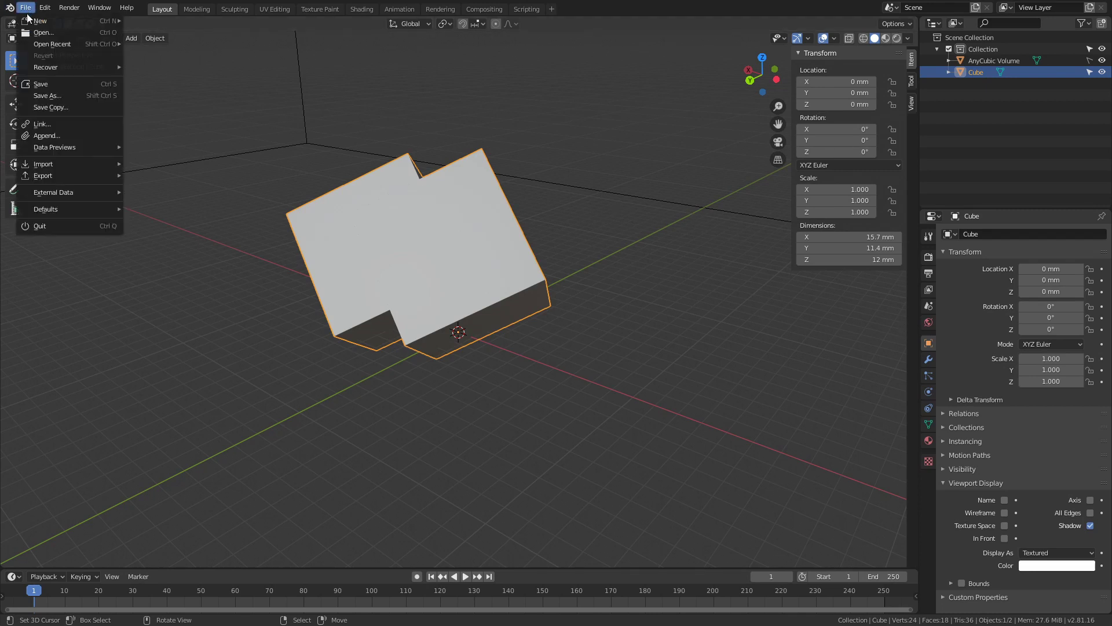
mouse_move(71, 176)
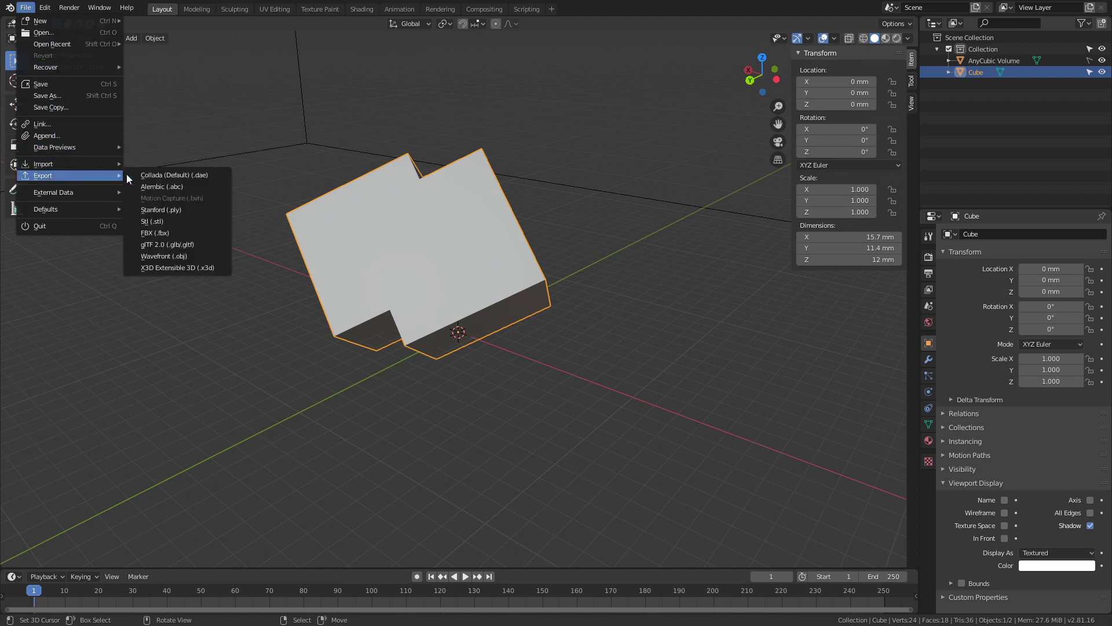
click(175, 222)
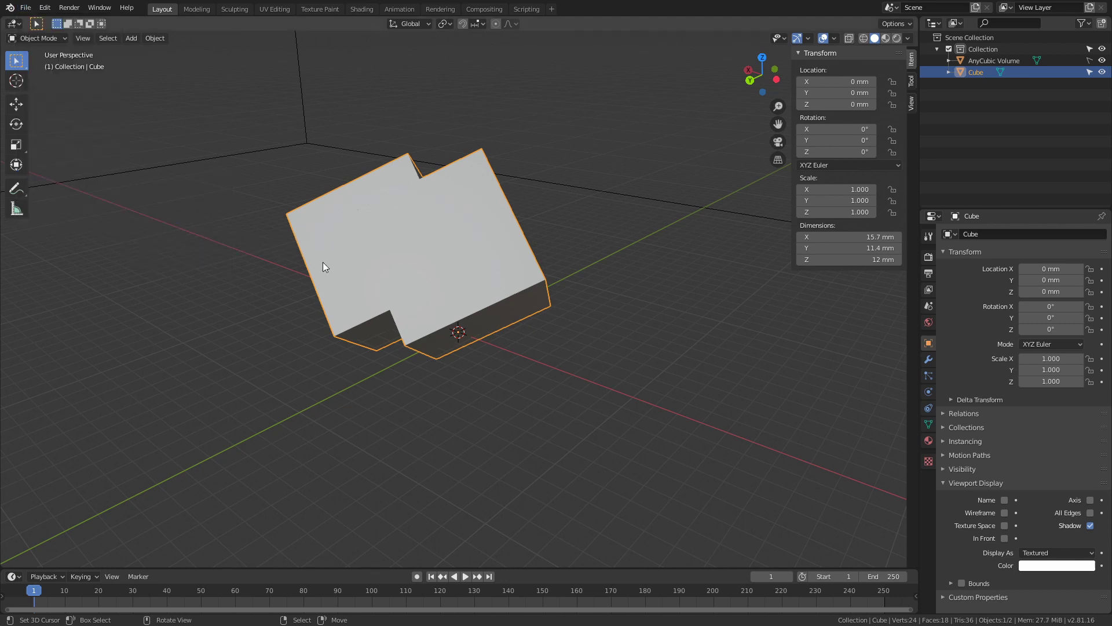